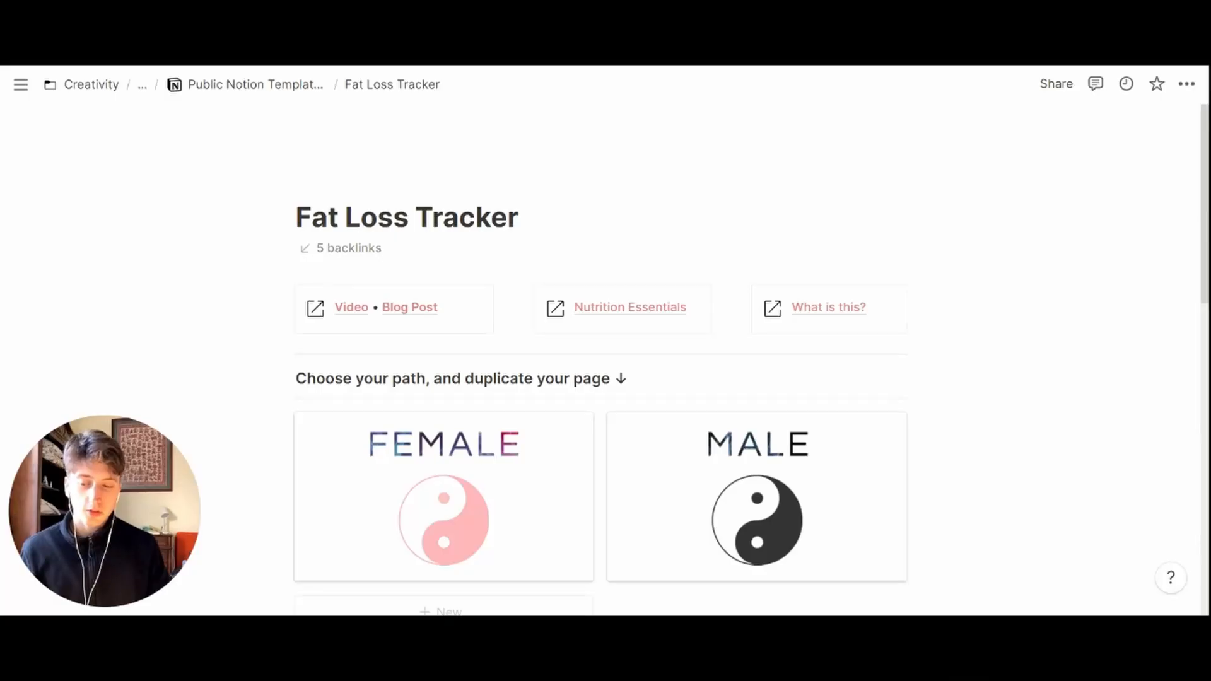
- Open the MALE page from the Fat Loss Tracker's path gallery
scroll(606, 379, down, 1)
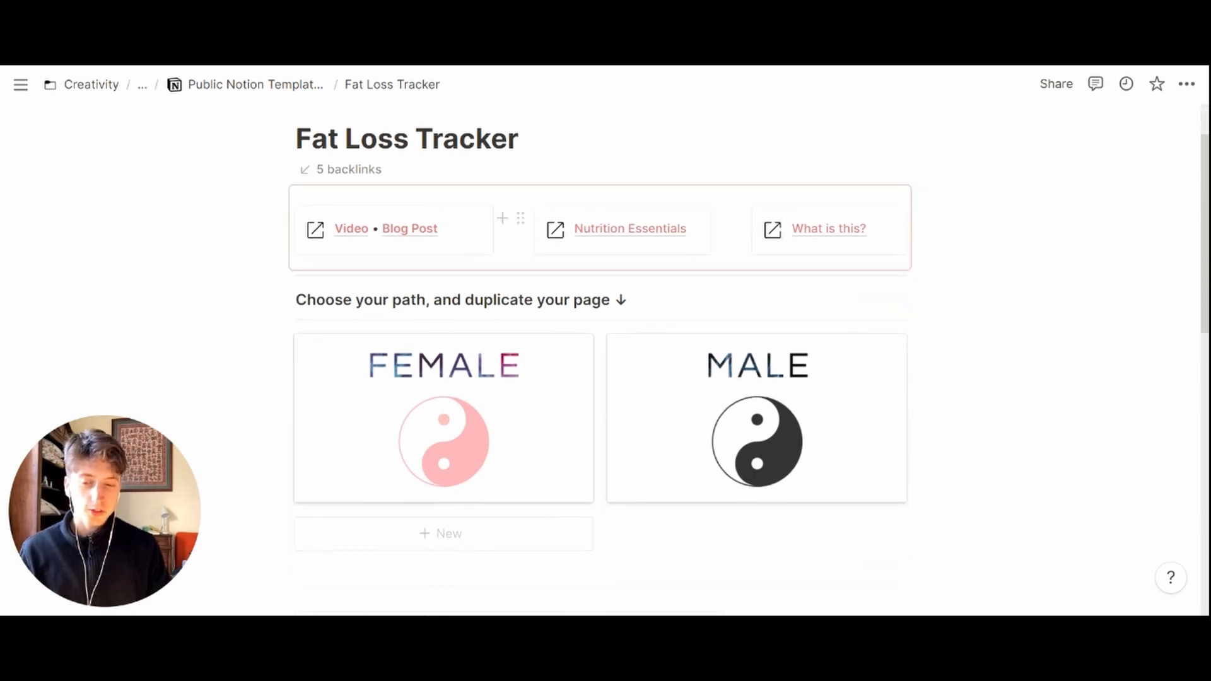
mouse_move(408, 233)
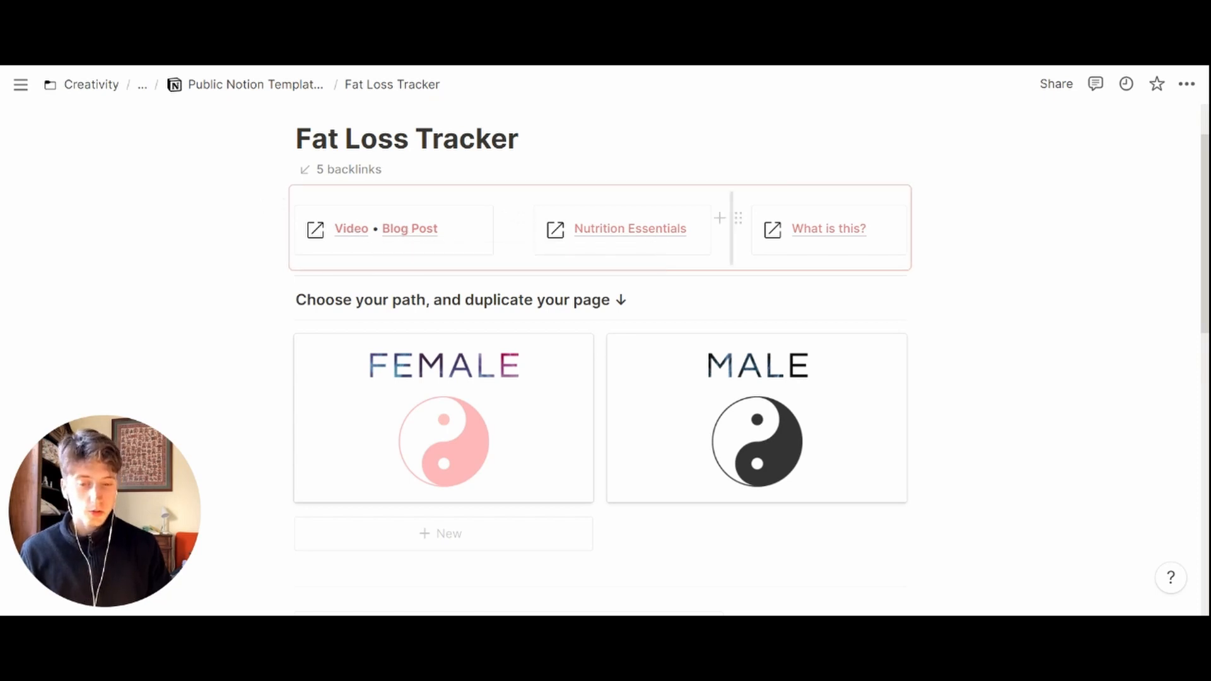
mouse_move(826, 240)
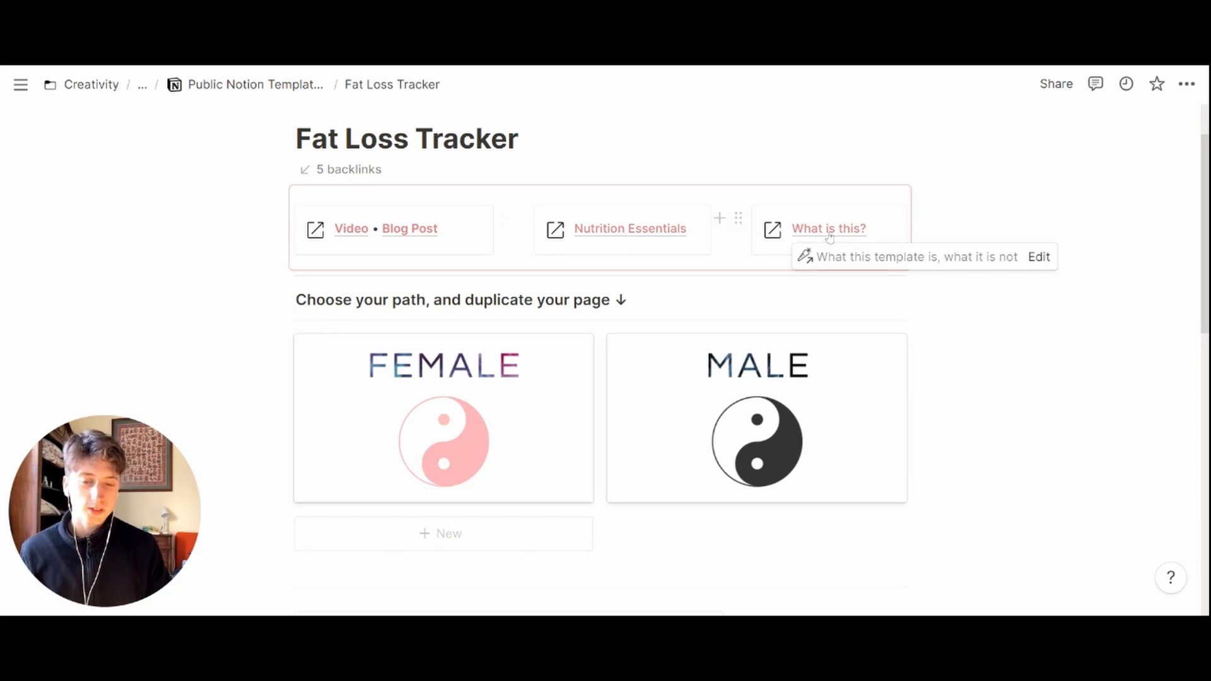
mouse_move(652, 235)
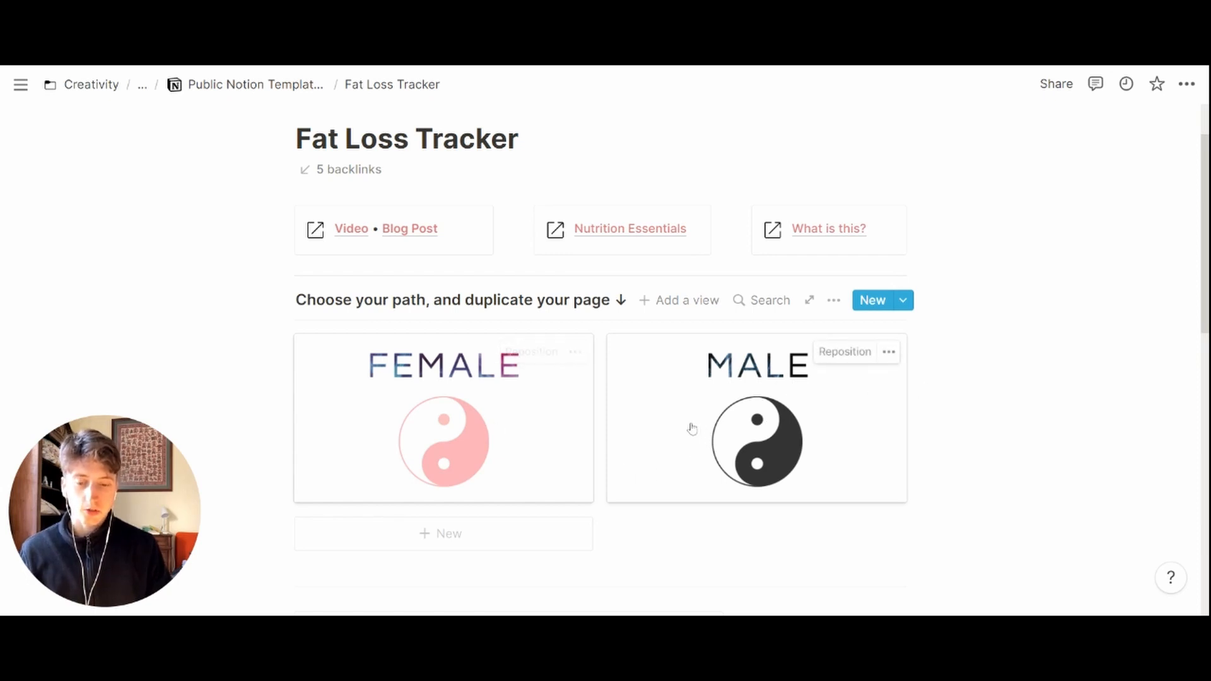
click(745, 410)
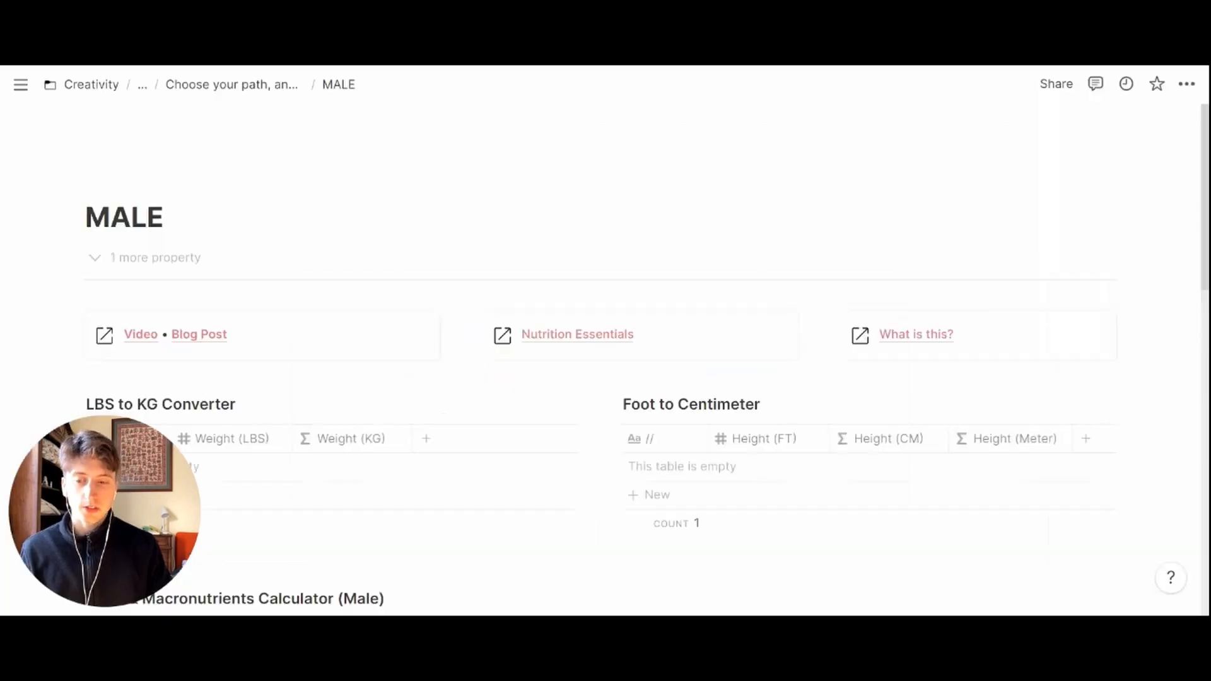
- Inspect the Weight (LBS) entry in the LBS to KG Converter table without changing it
scroll(601, 360, down, 3)
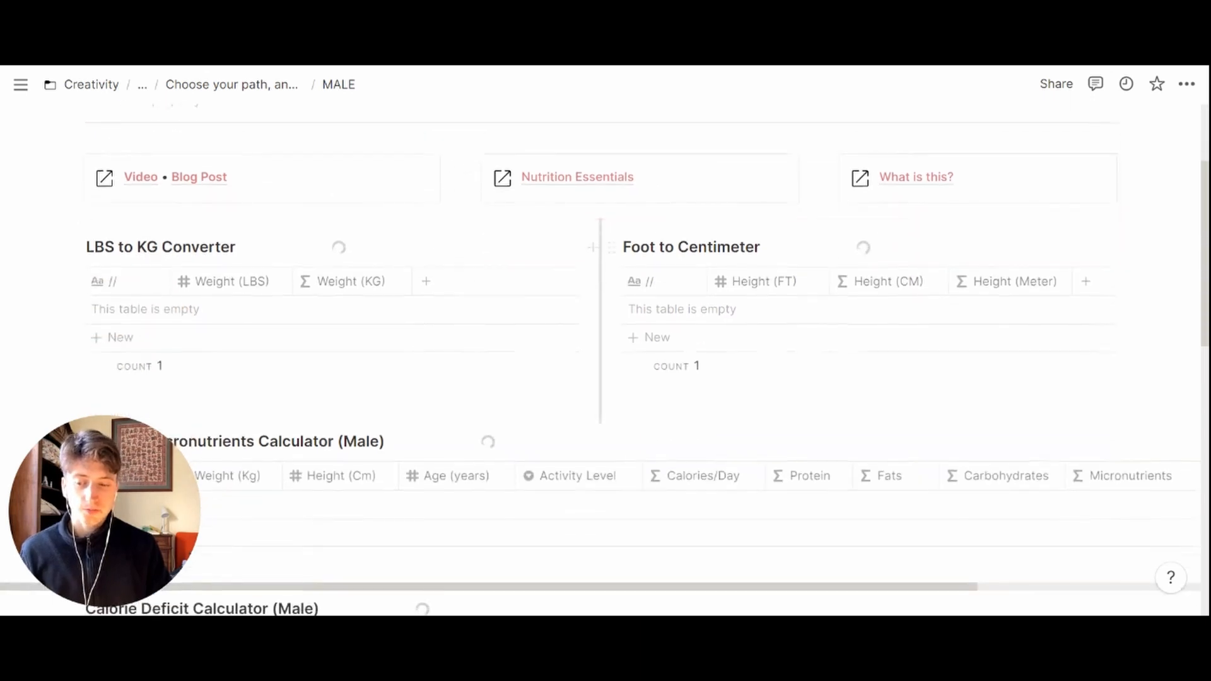
scroll(601, 360, down, 2)
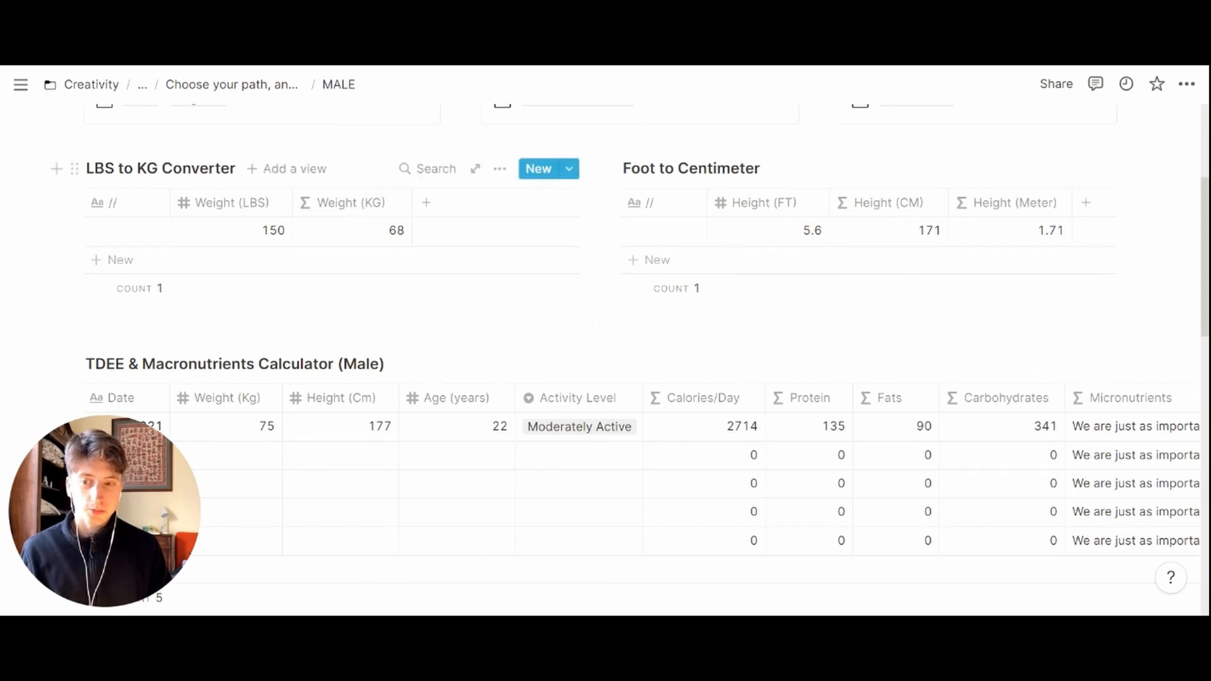
click(264, 234)
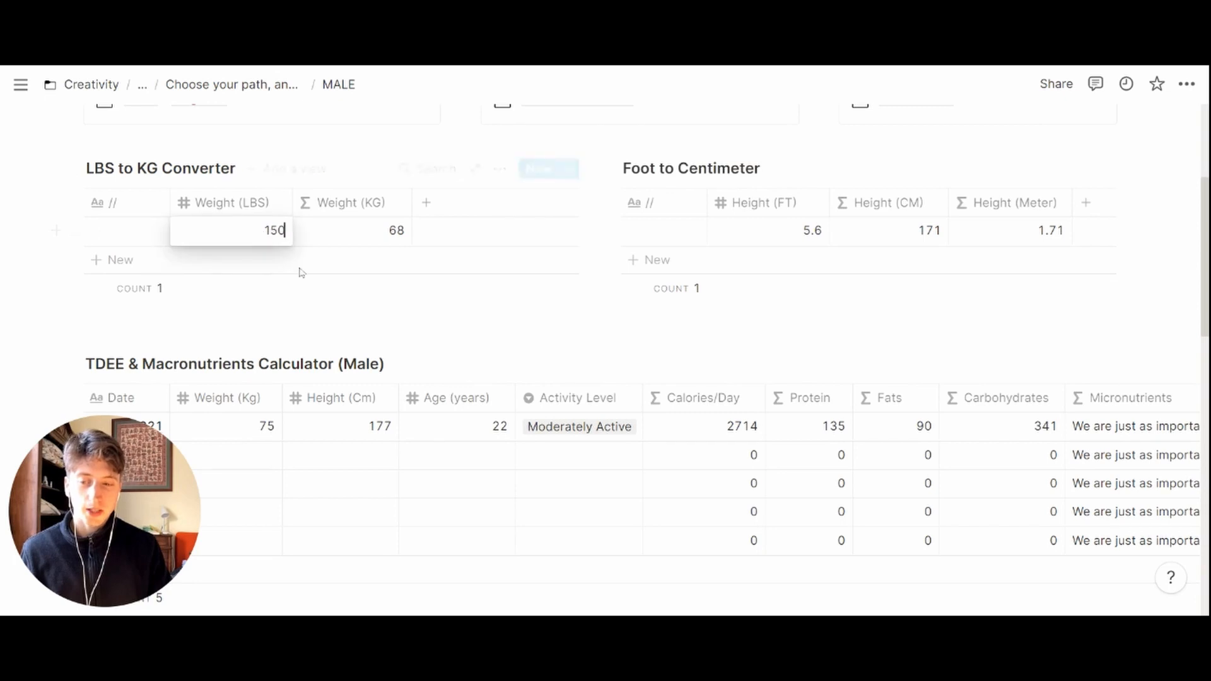
key(Escape)
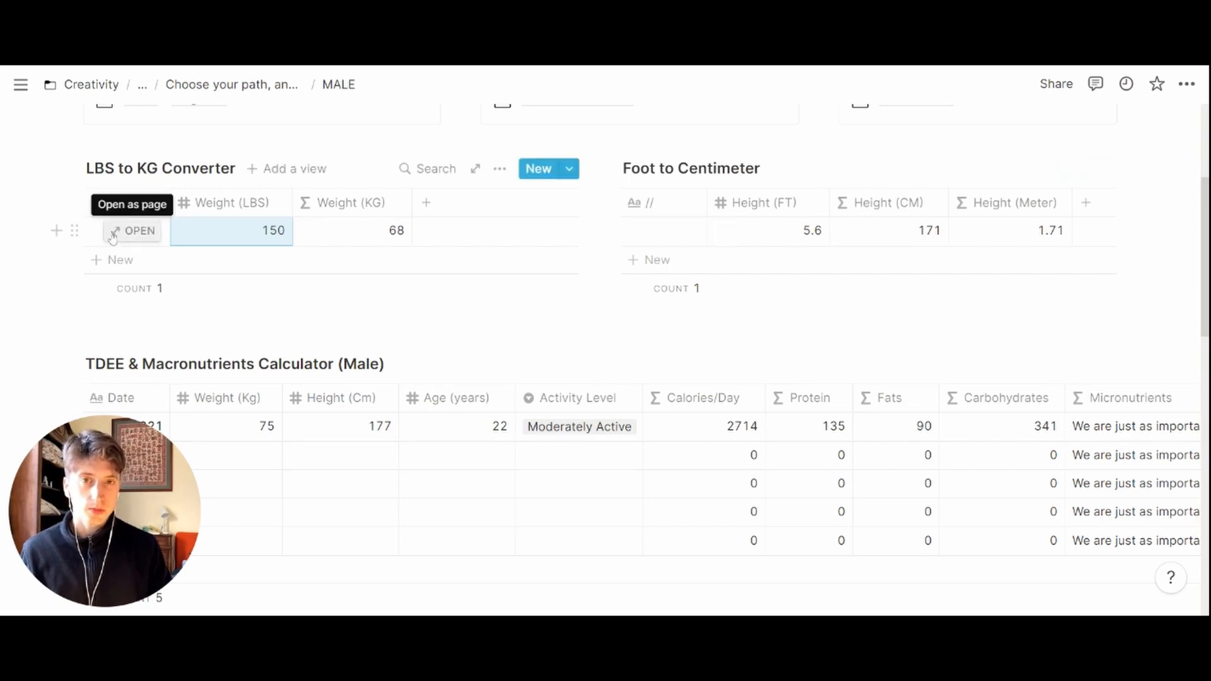
scroll(113, 235, down, 3)
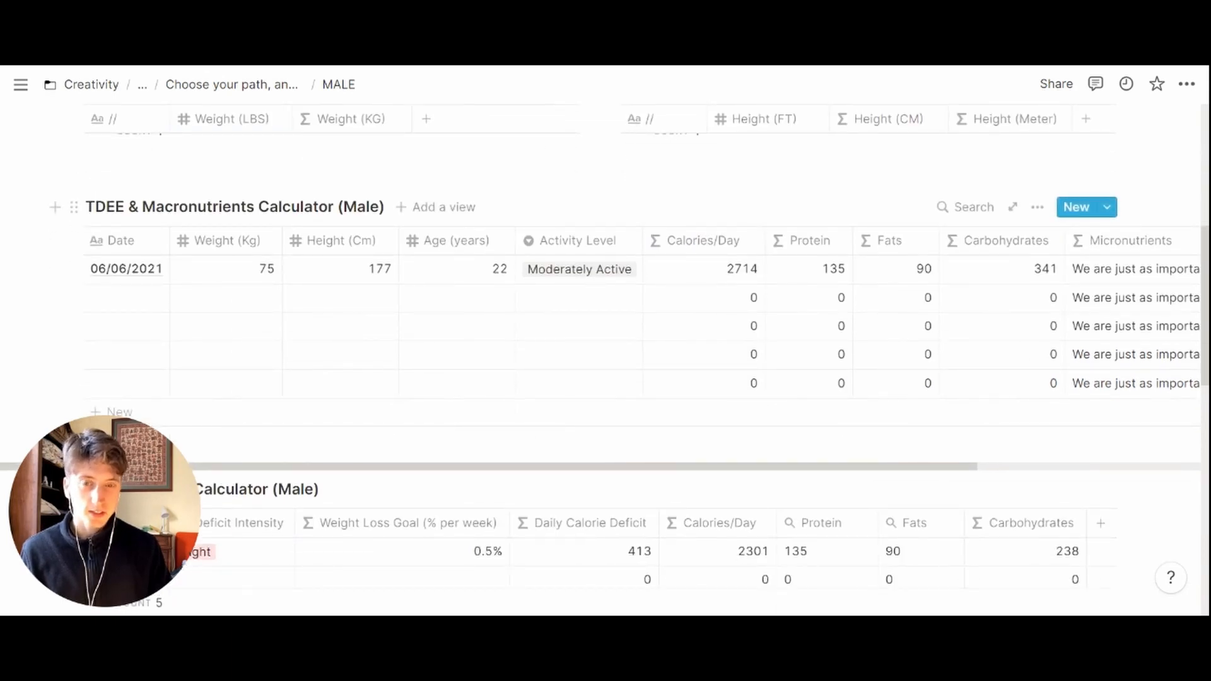
scroll(600, 144, down, 1)
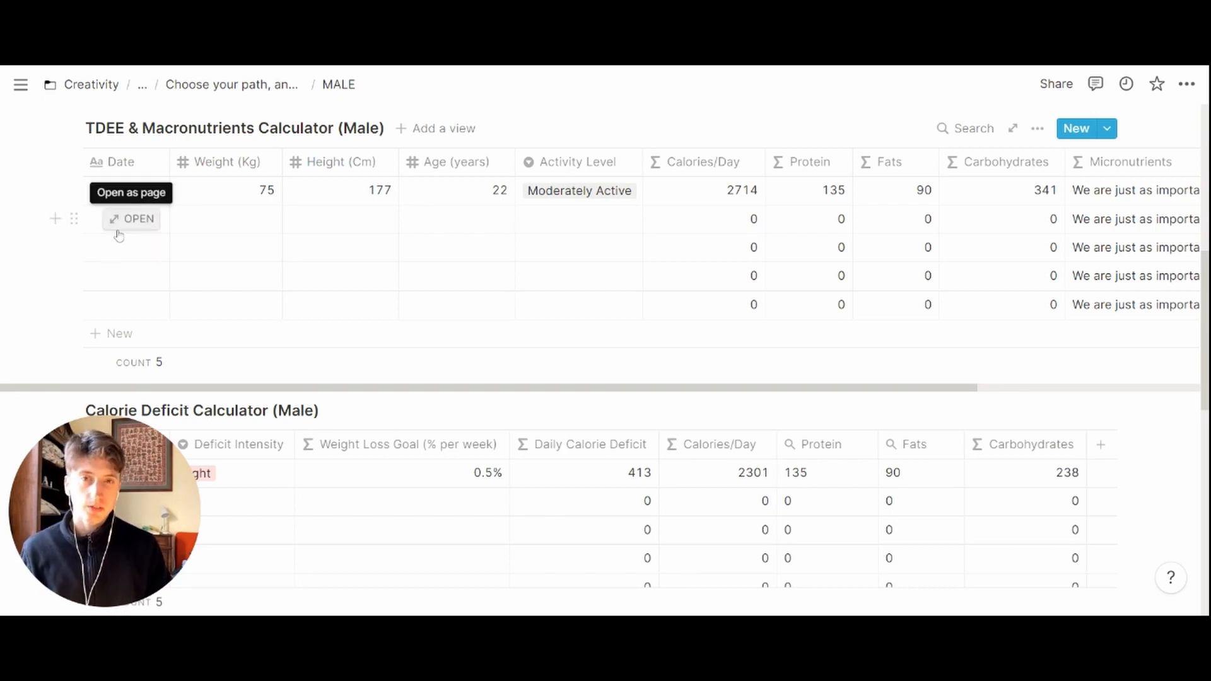
click(97, 223)
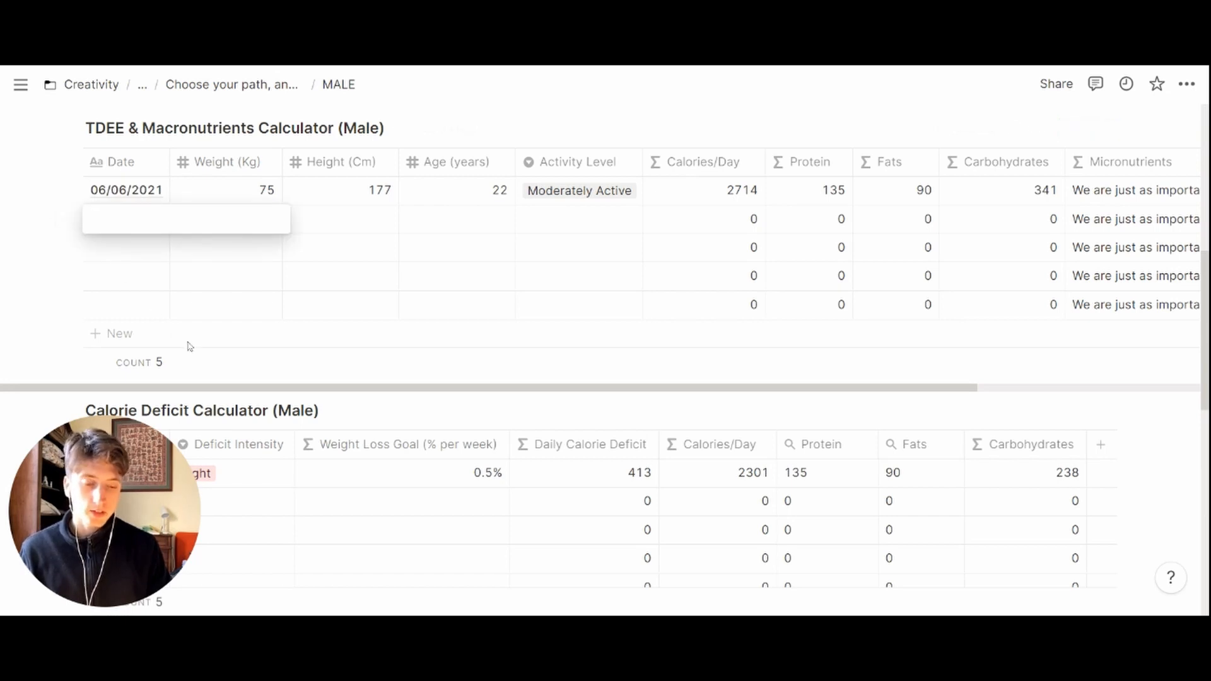
text(@tod)
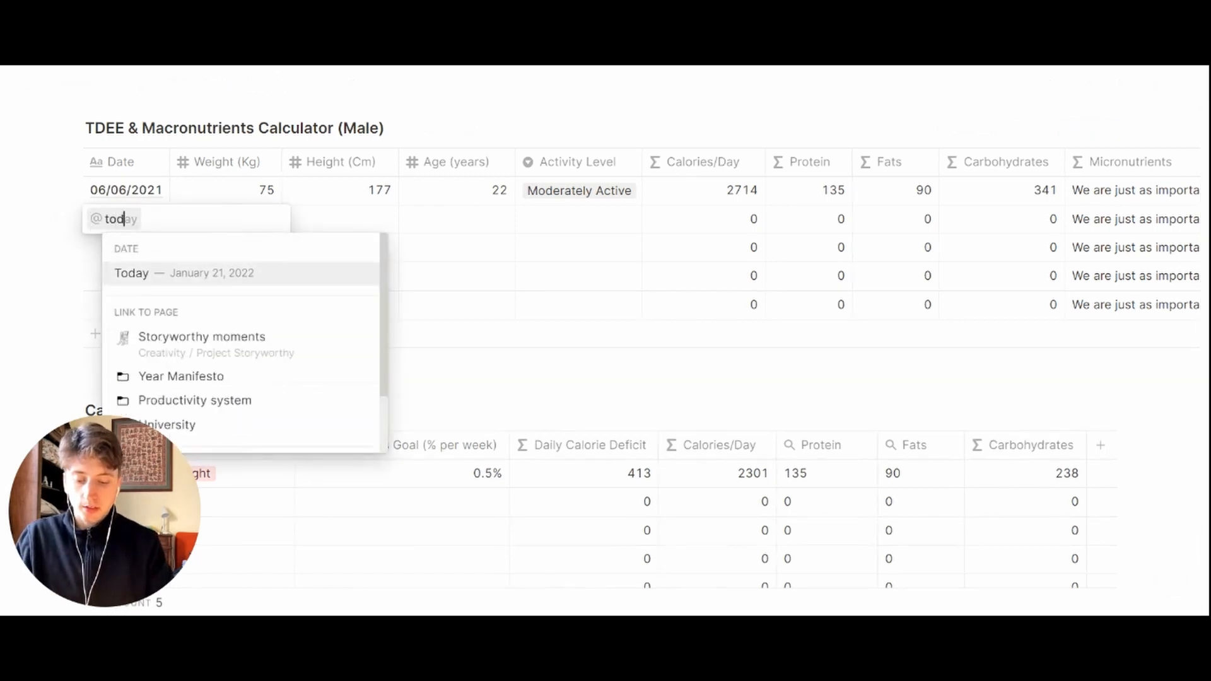
text(ay)
key(Return)
key(Tab)
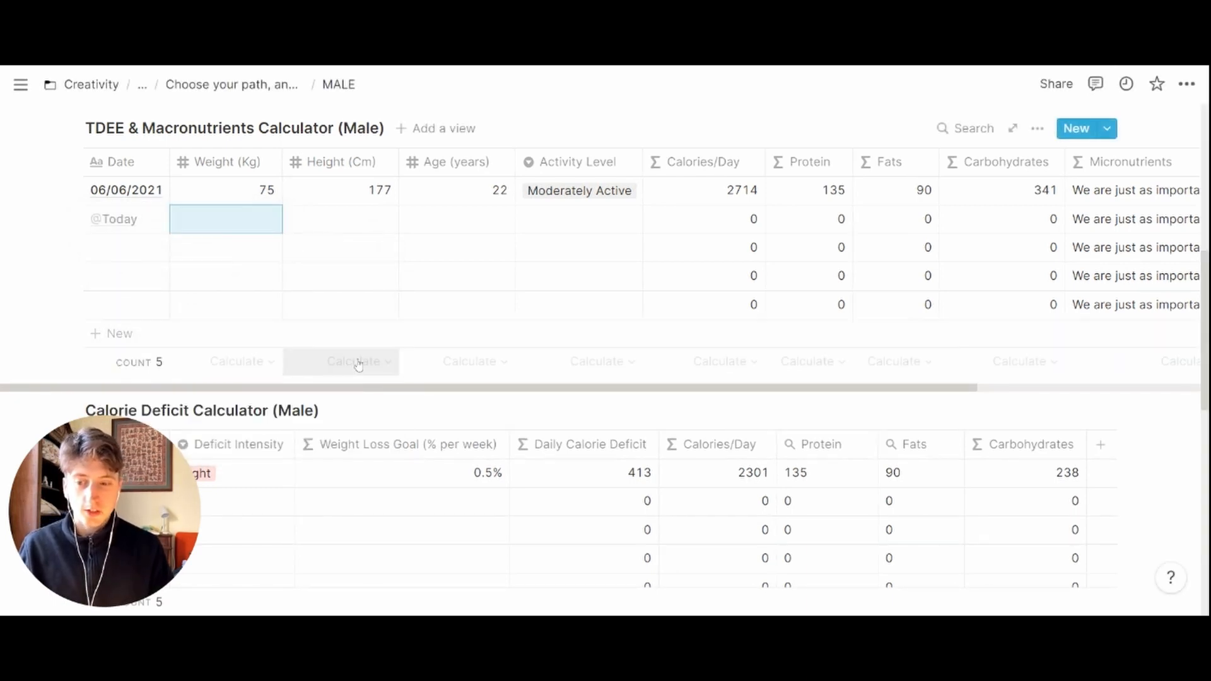
scroll(358, 365, up, 2)
scroll(360, 354, up, 2)
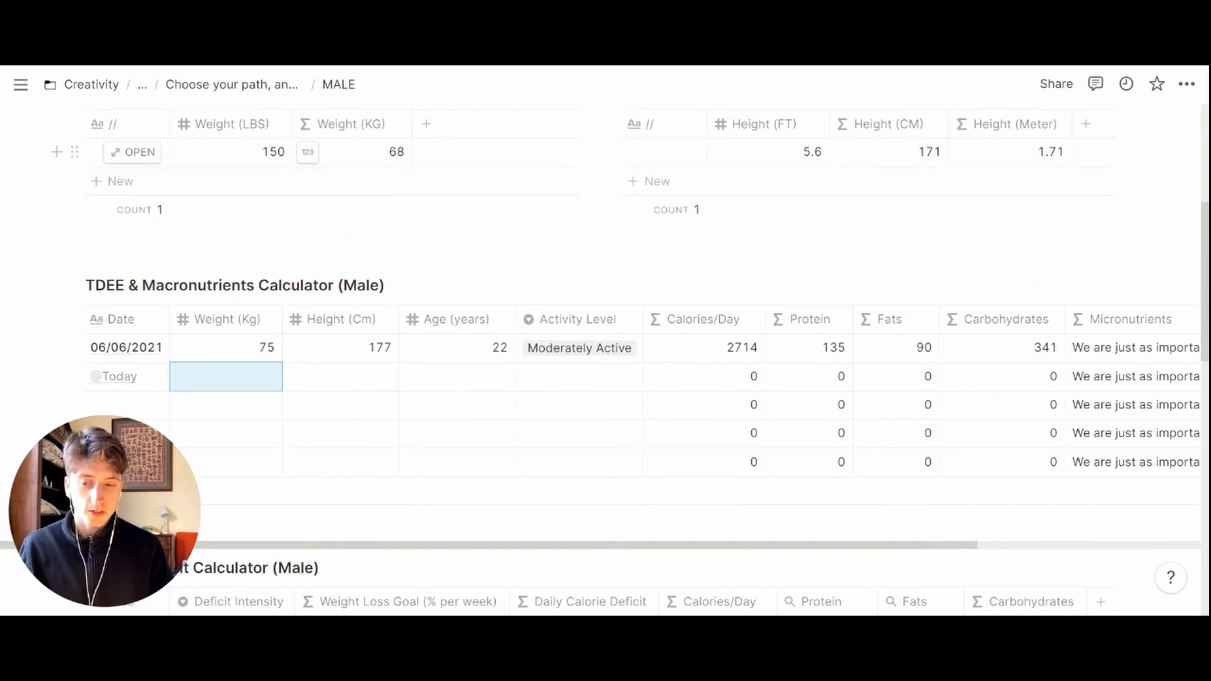
scroll(605, 341, down, 2)
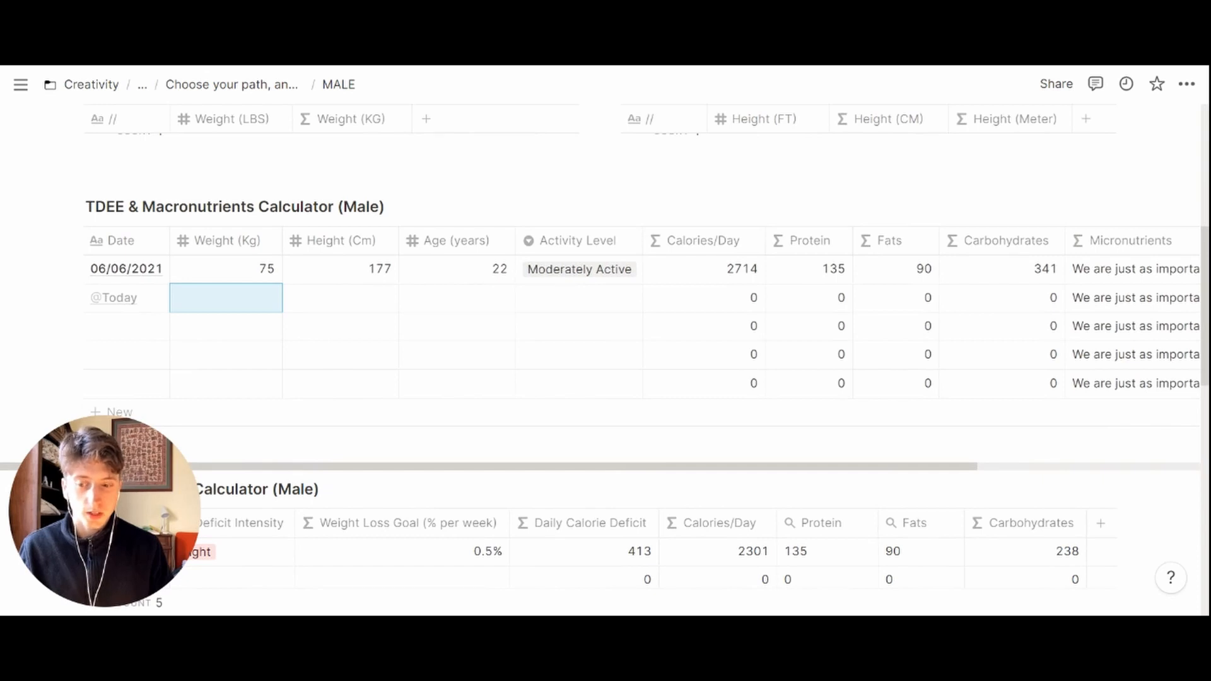
text(70)
key(Tab)
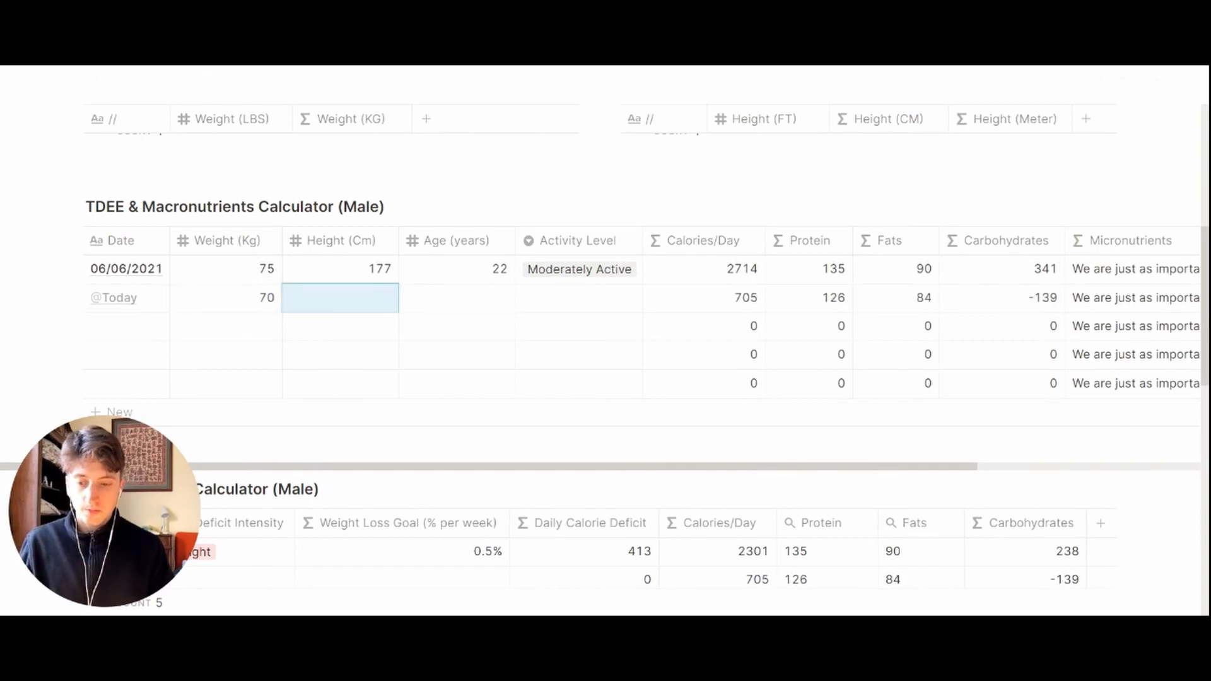
text(180)
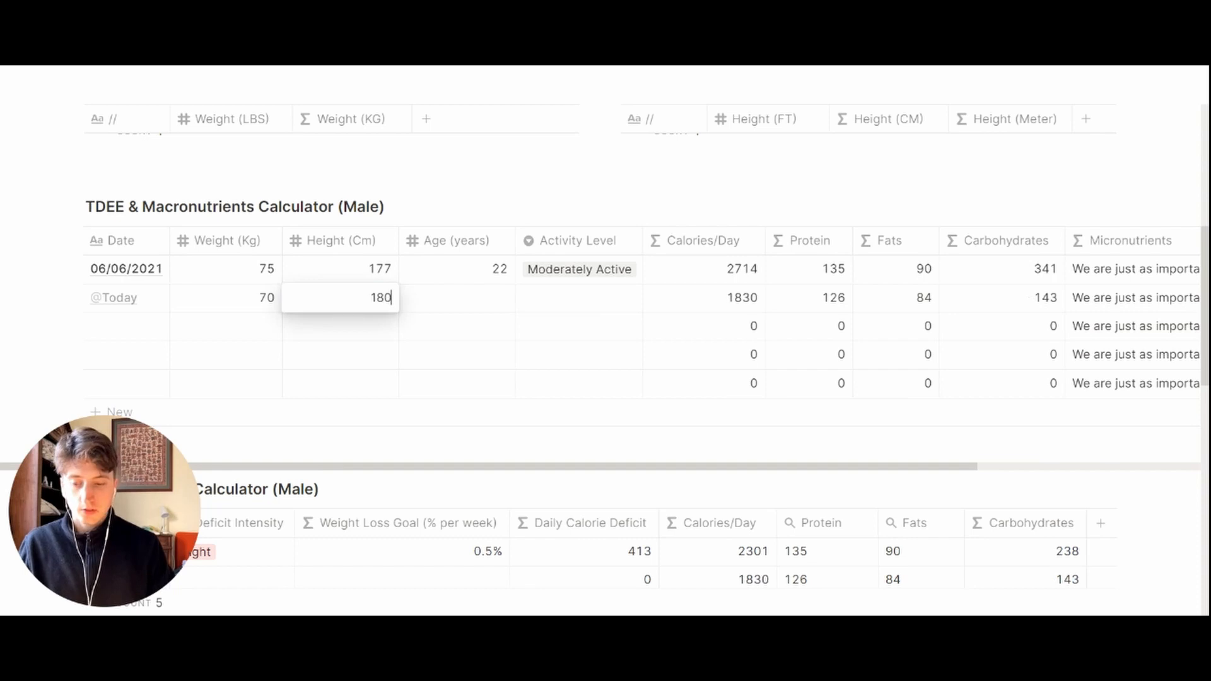
key(Tab)
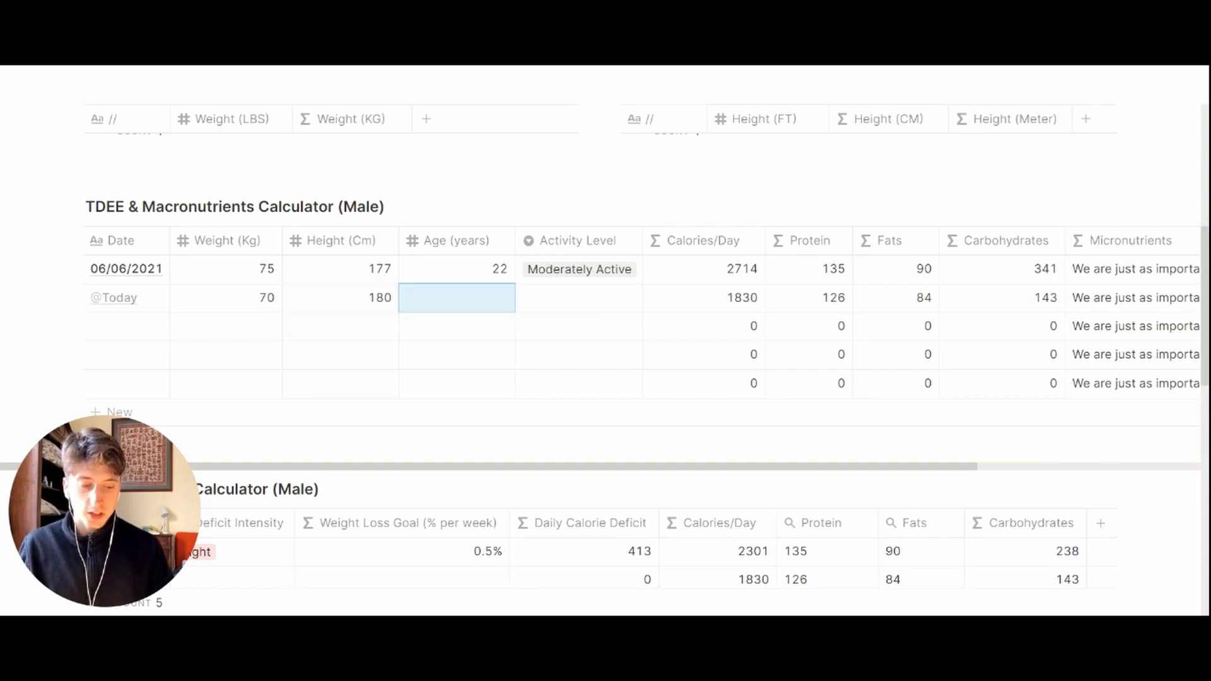
text(22)
key(Tab)
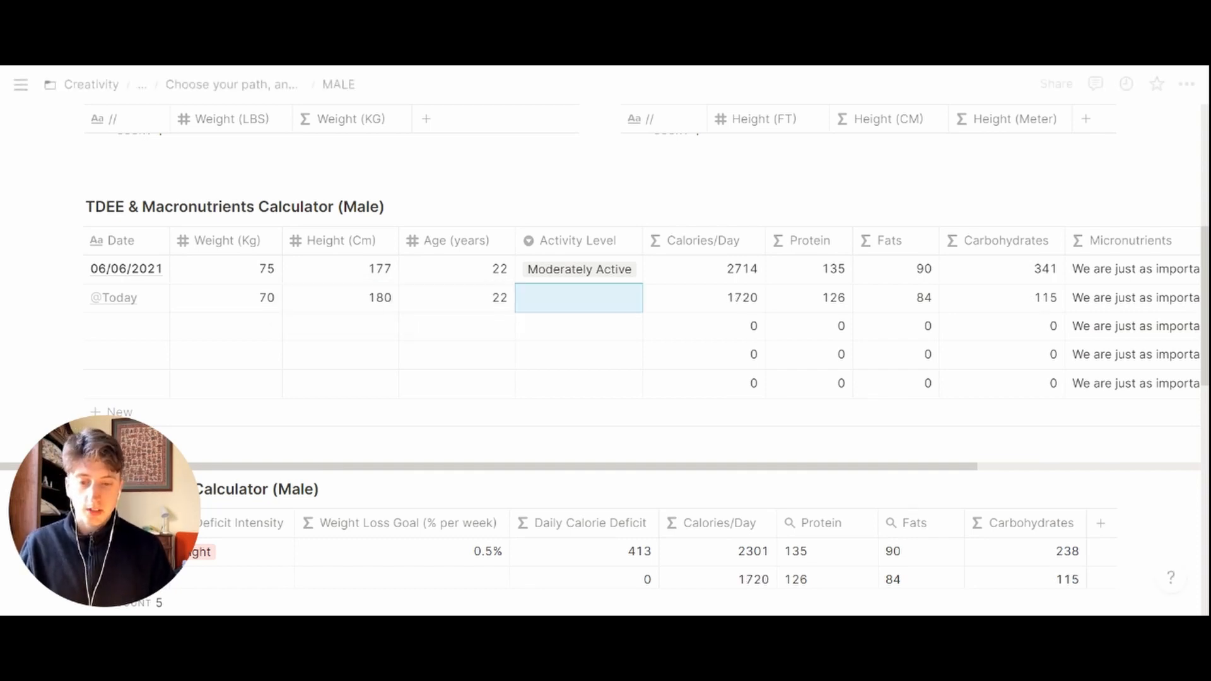
click(590, 297)
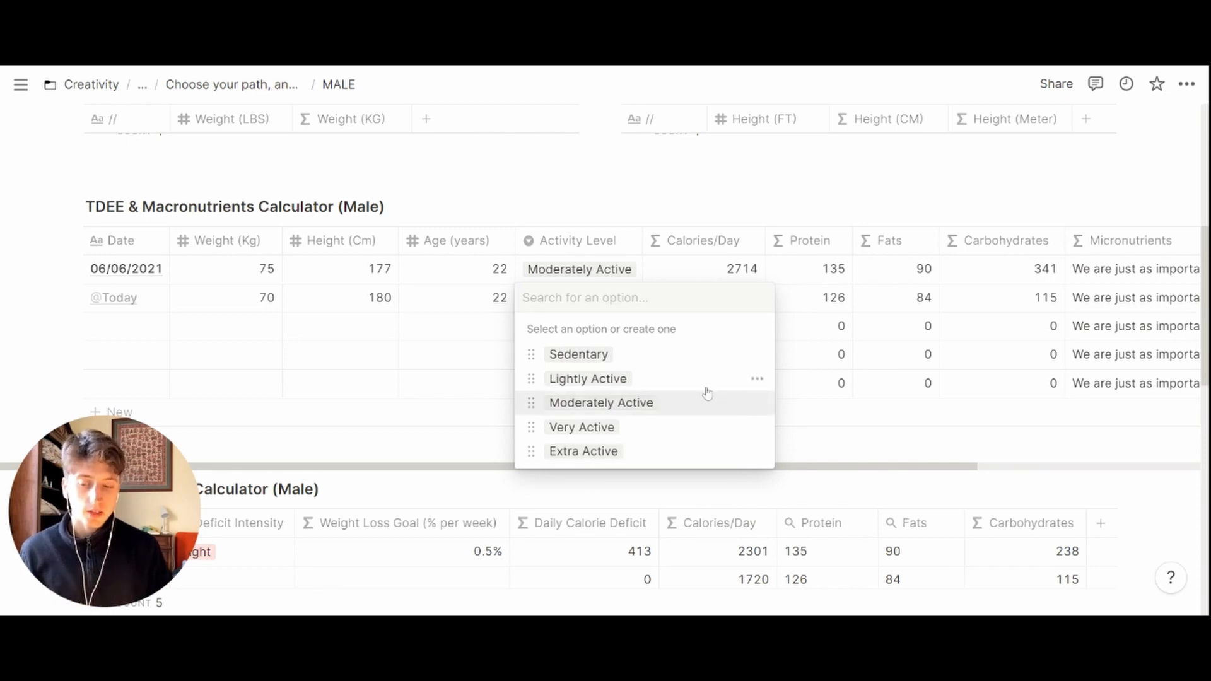
click(631, 431)
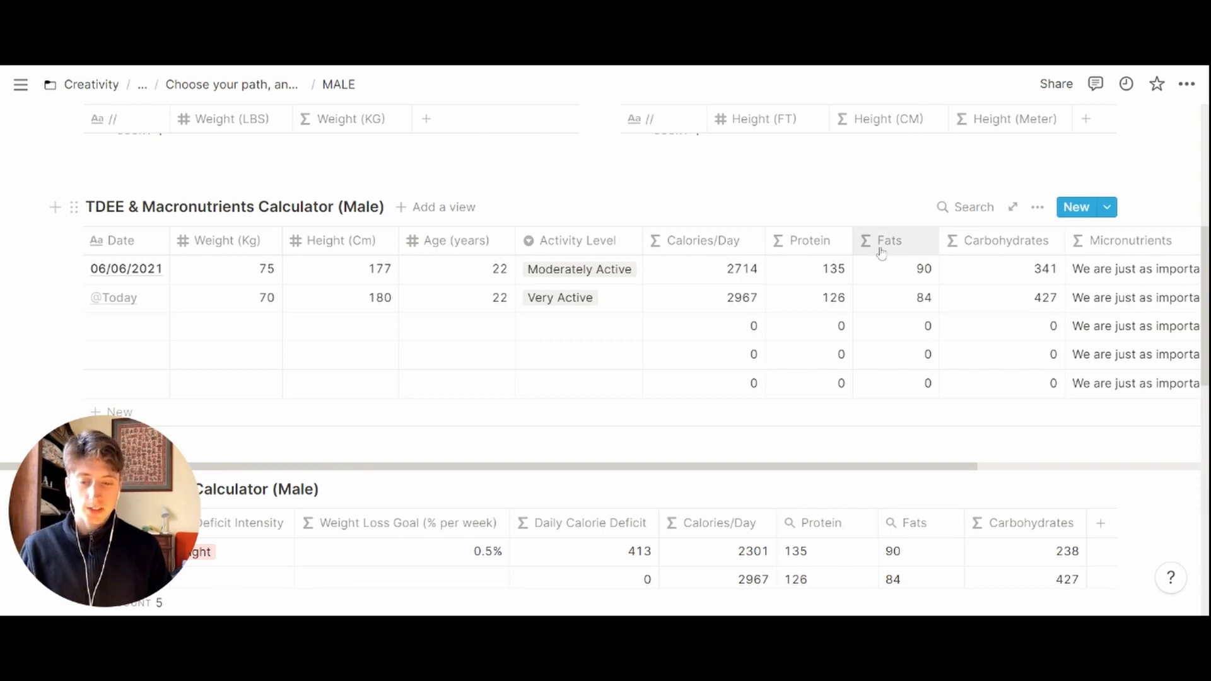
scroll(879, 243, right, 3)
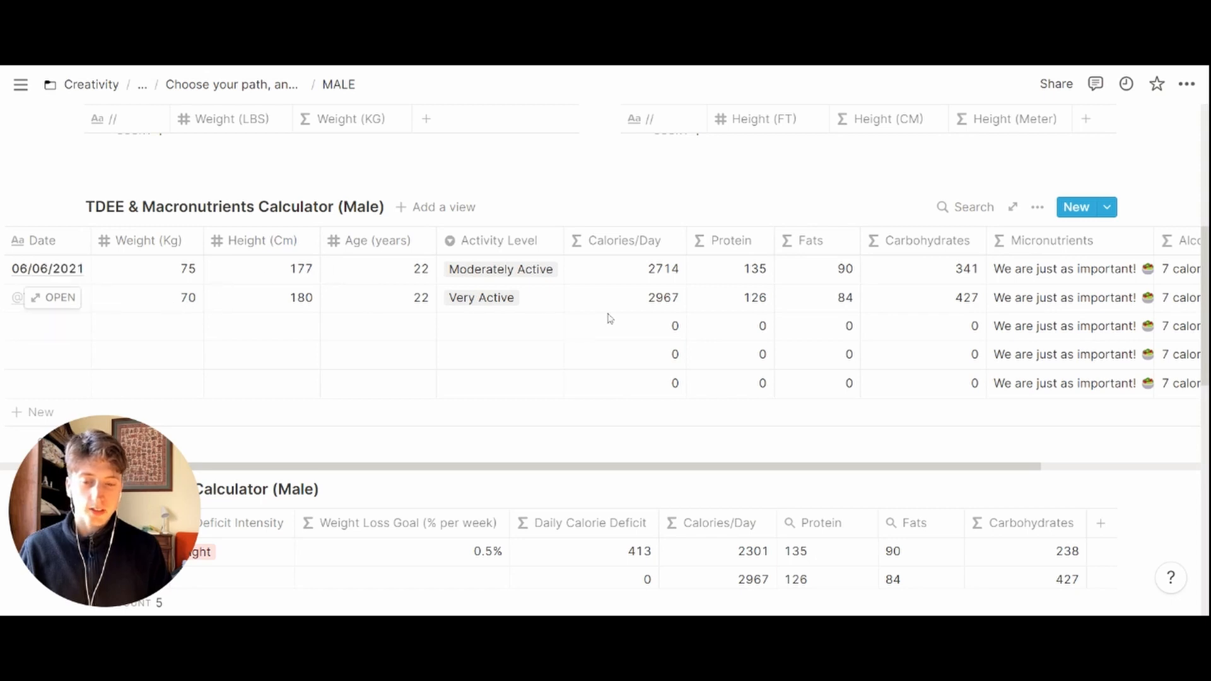
scroll(555, 296, right, 6)
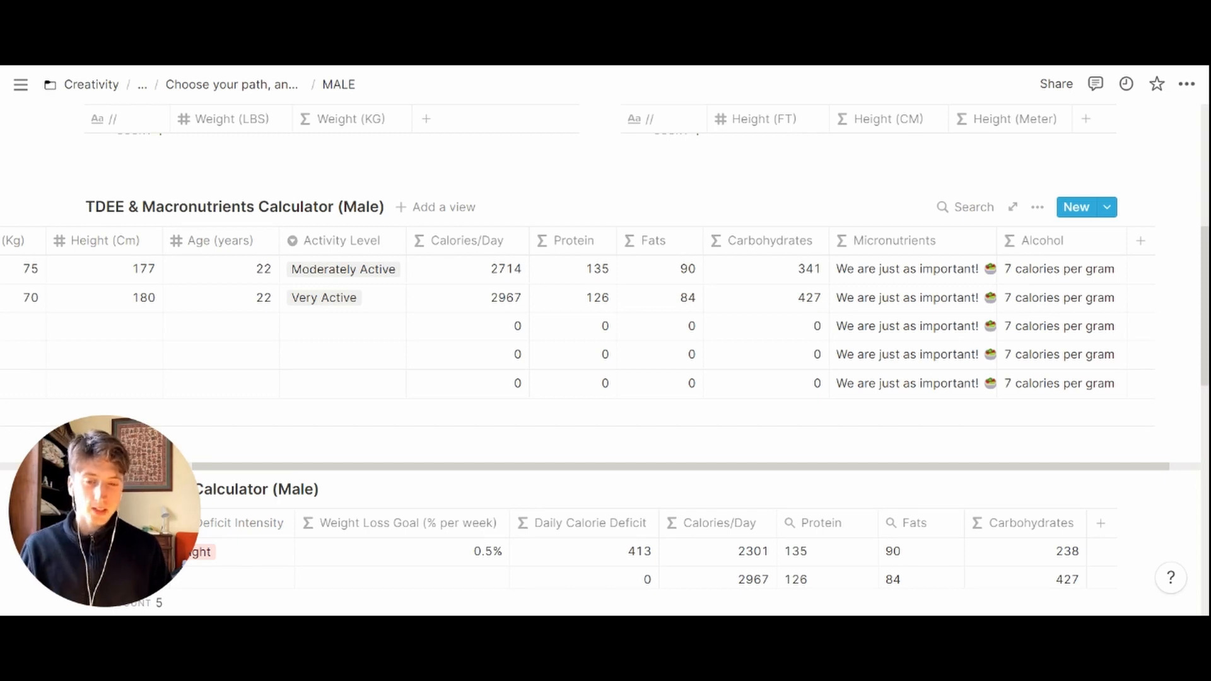
scroll(776, 297, left, 4)
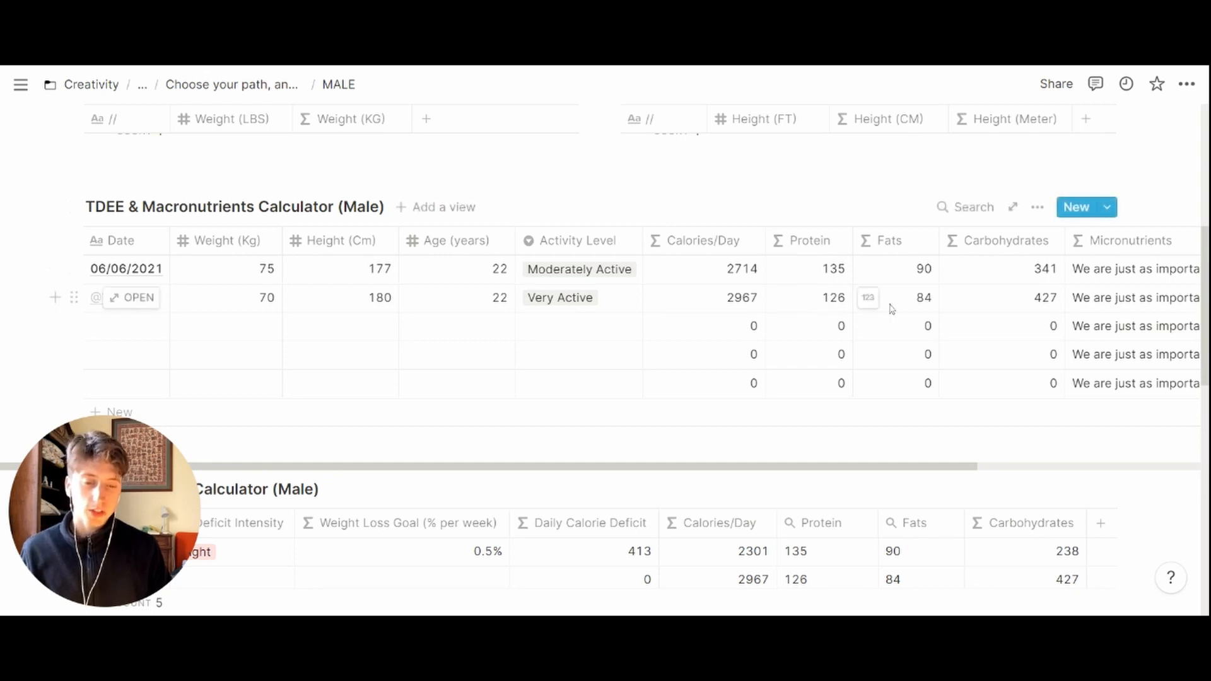
click(833, 300)
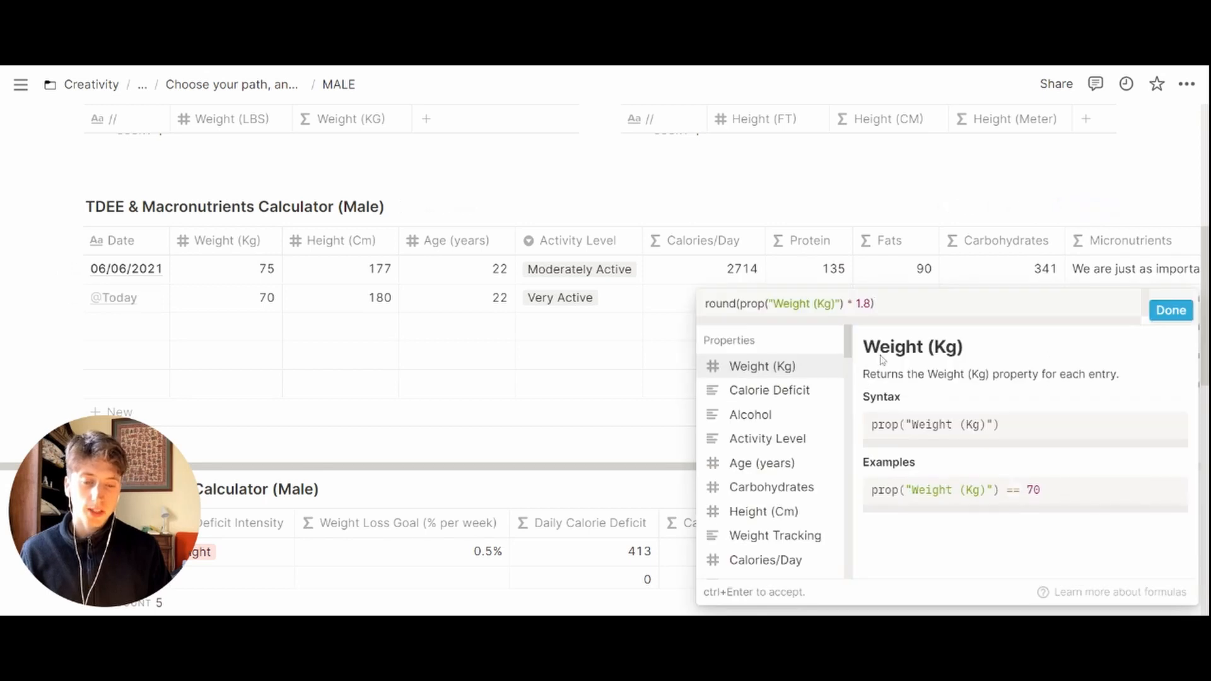
double_click(859, 304)
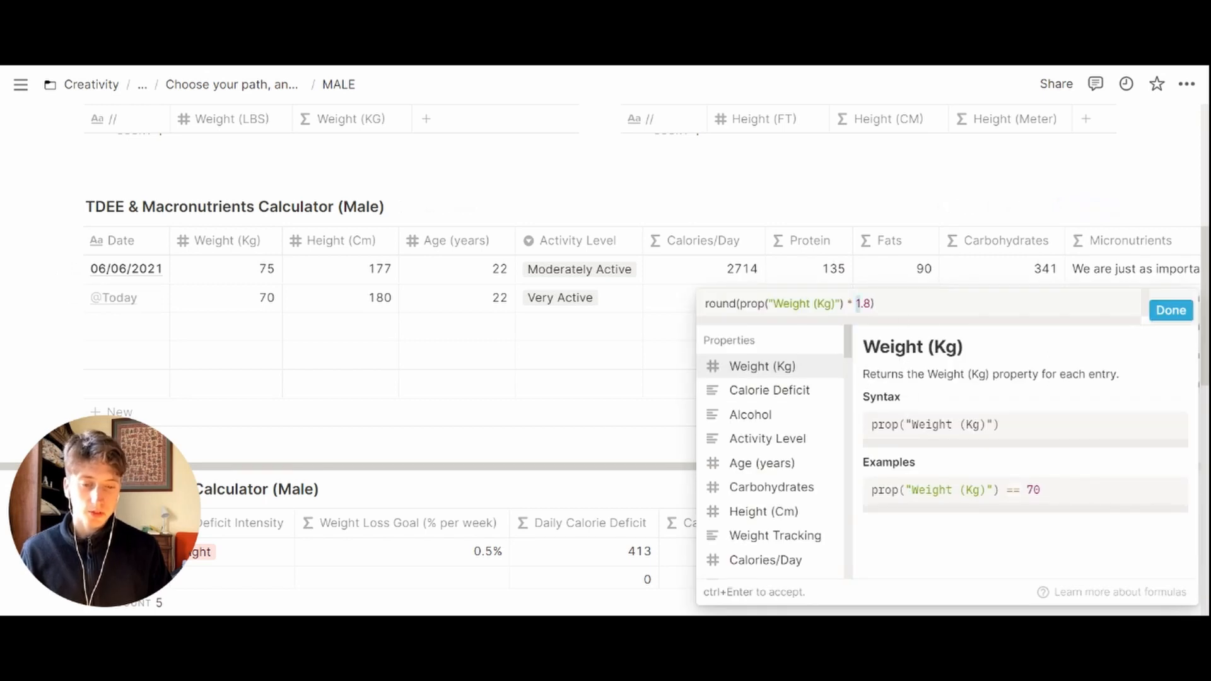
click(871, 304)
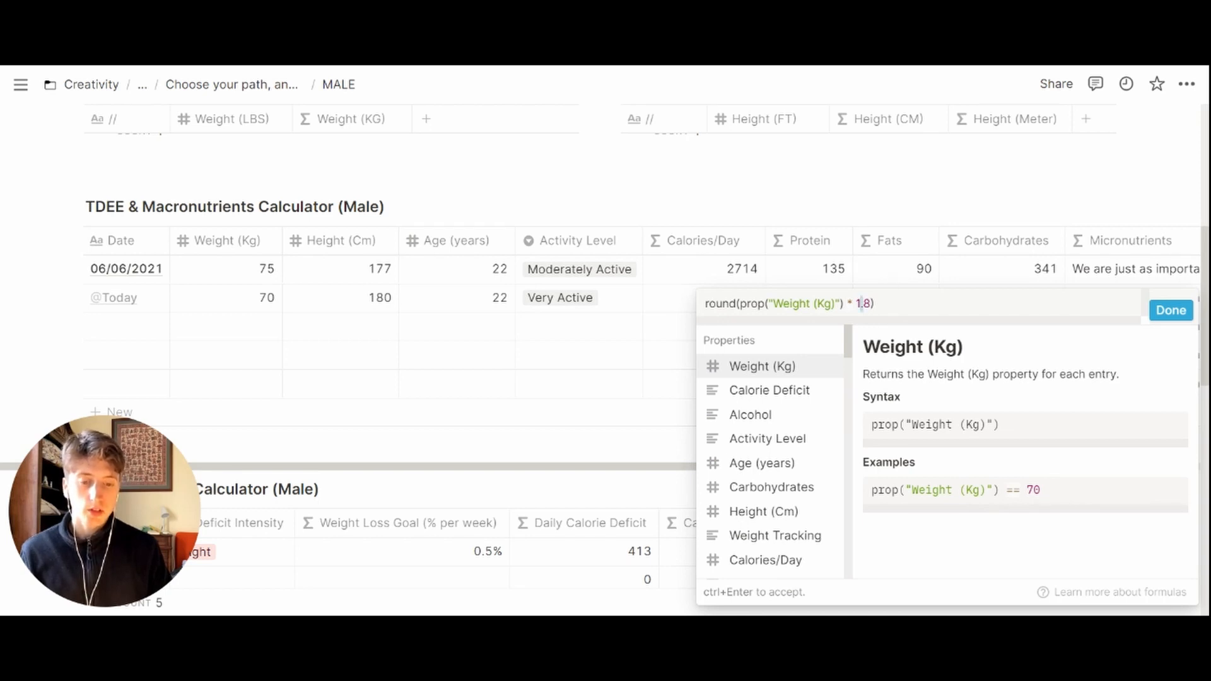
double_click(862, 304)
key(shift+Left)
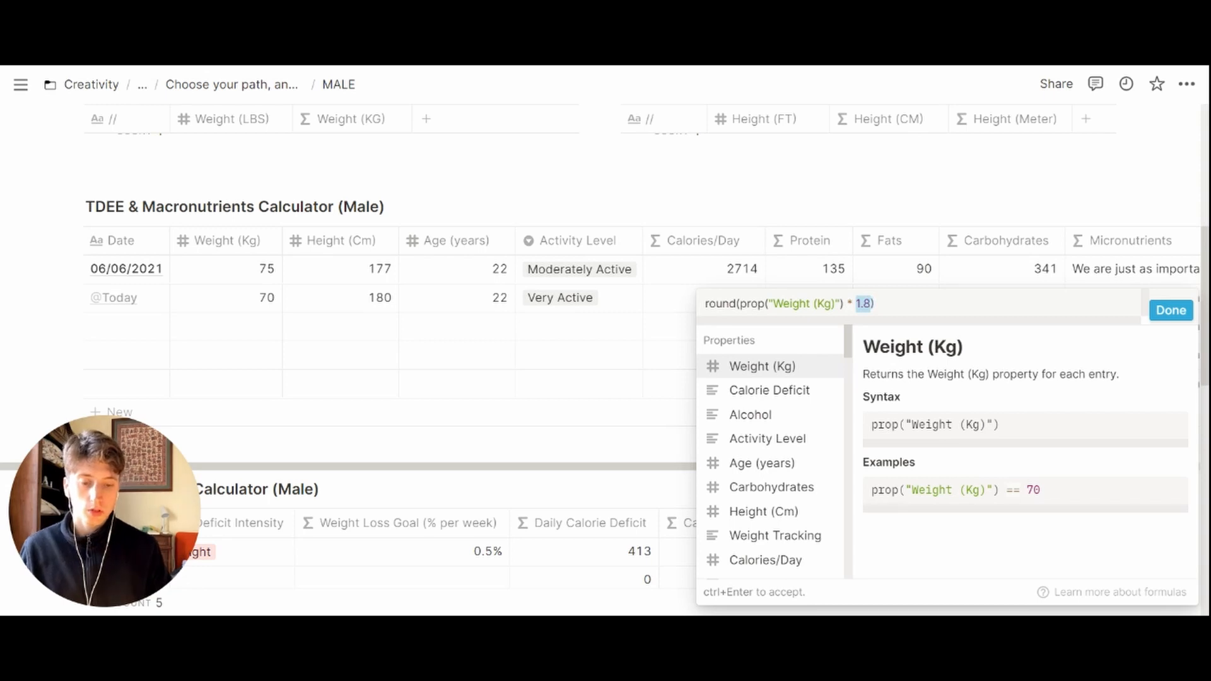
click(892, 265)
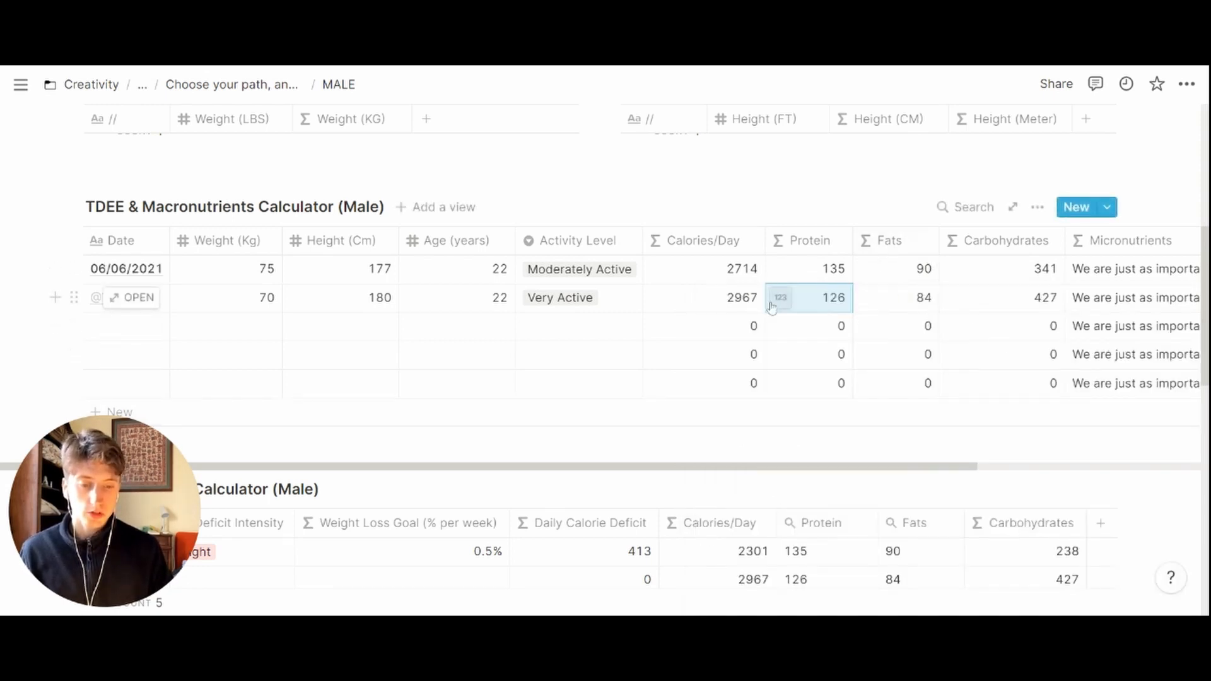
click(899, 302)
click(916, 276)
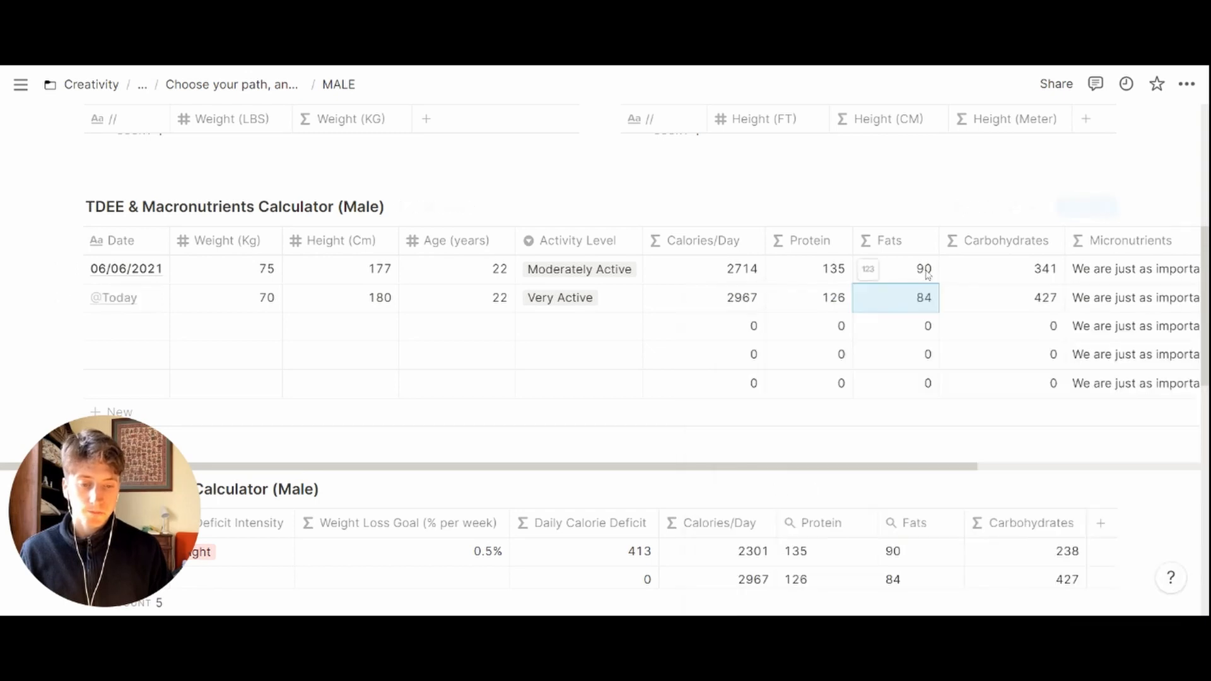
click(1010, 298)
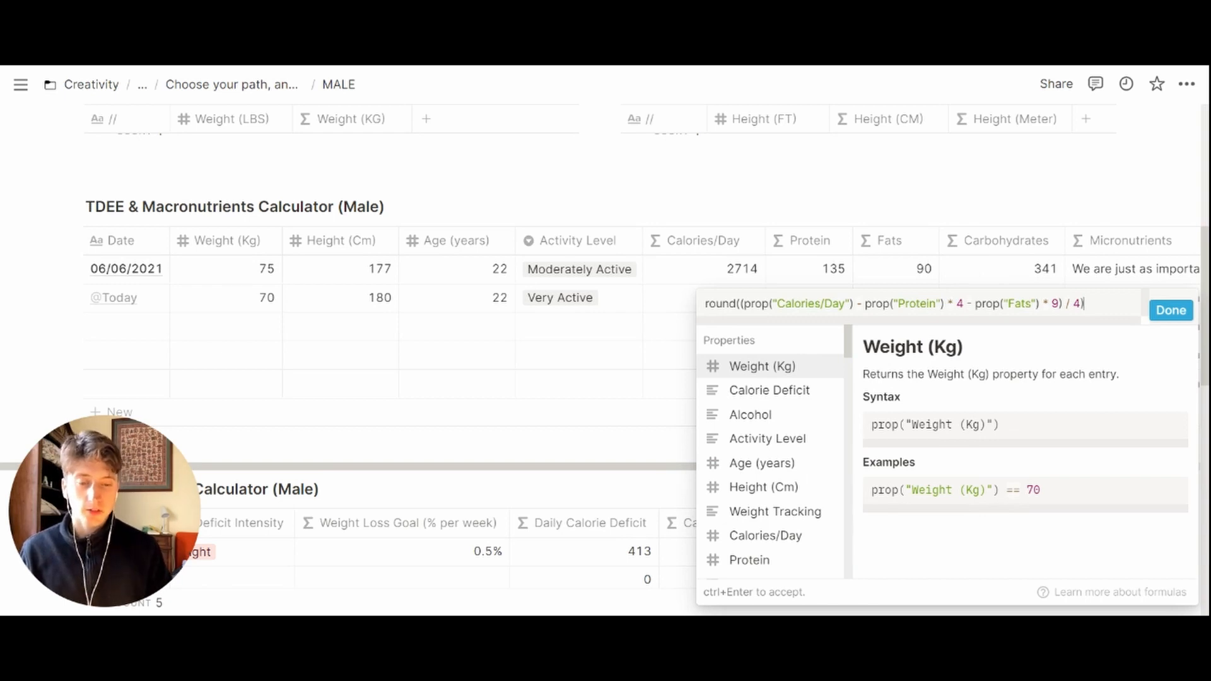
key(ctrl+Return)
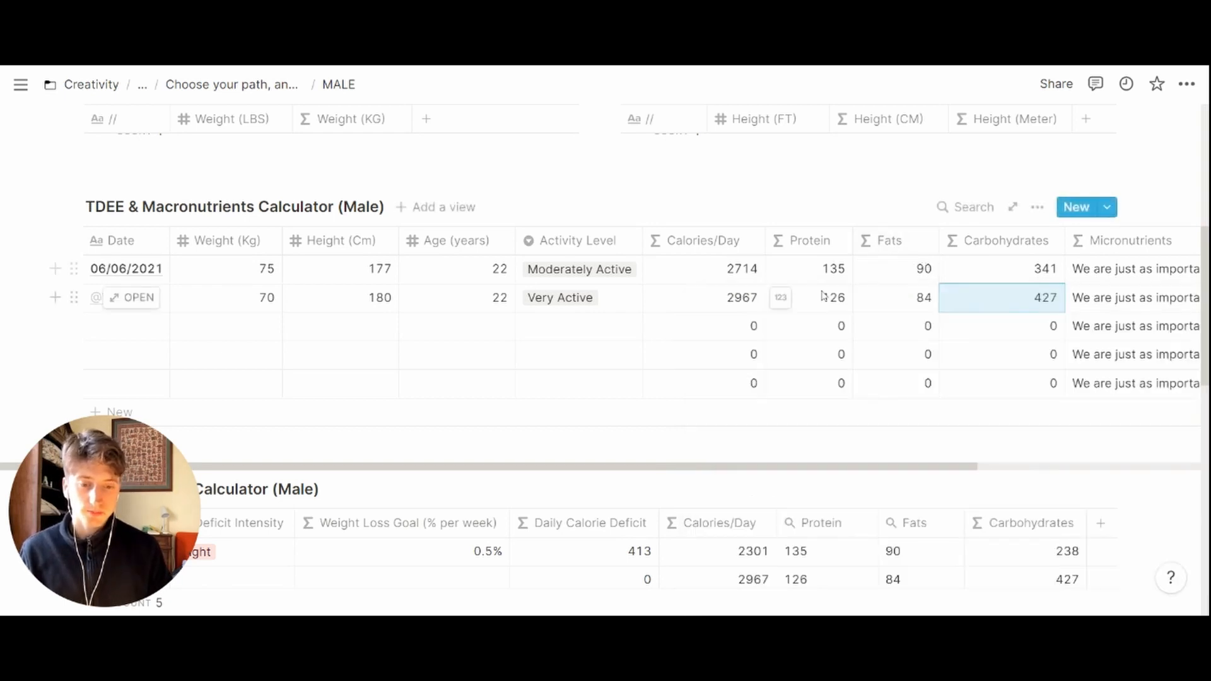
scroll(731, 297, down, 3)
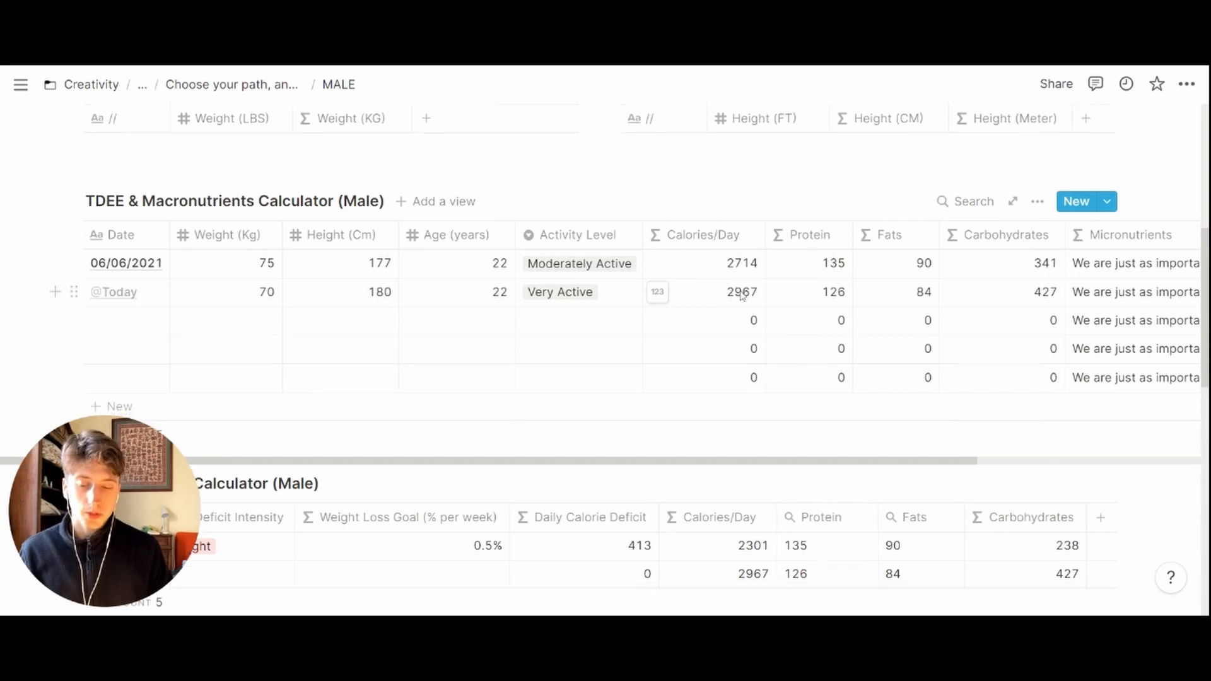
scroll(742, 293, down, 4)
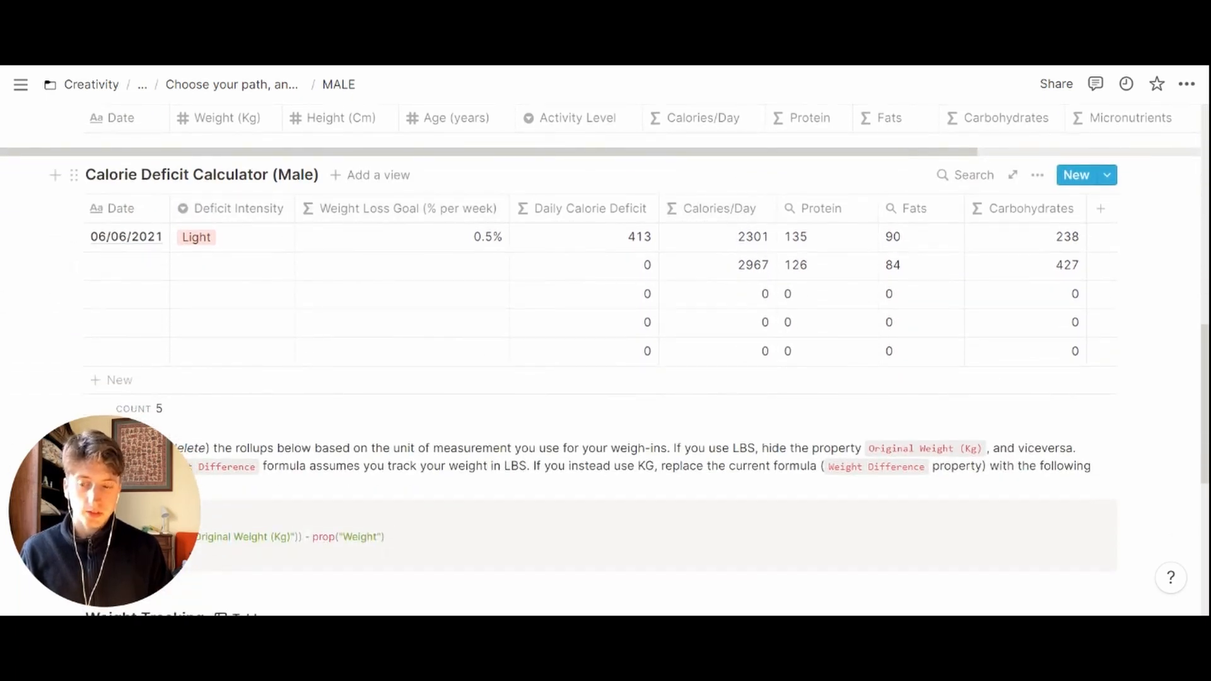
scroll(576, 270, up, 2)
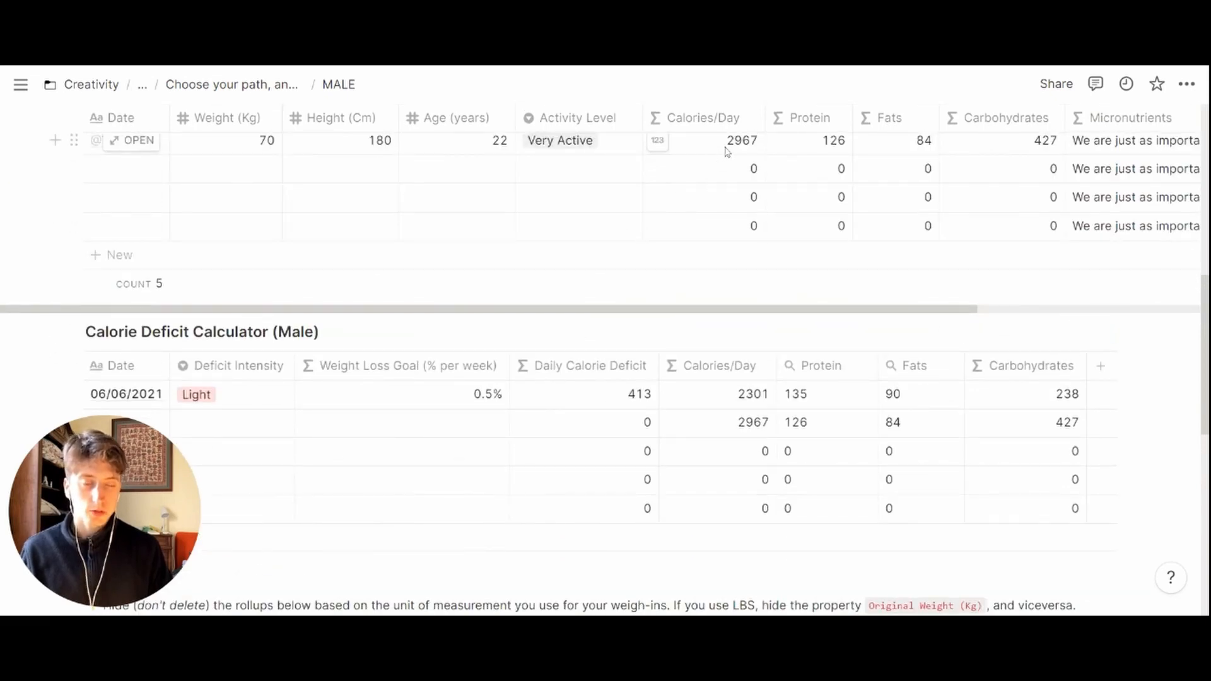
scroll(724, 165, down, 1)
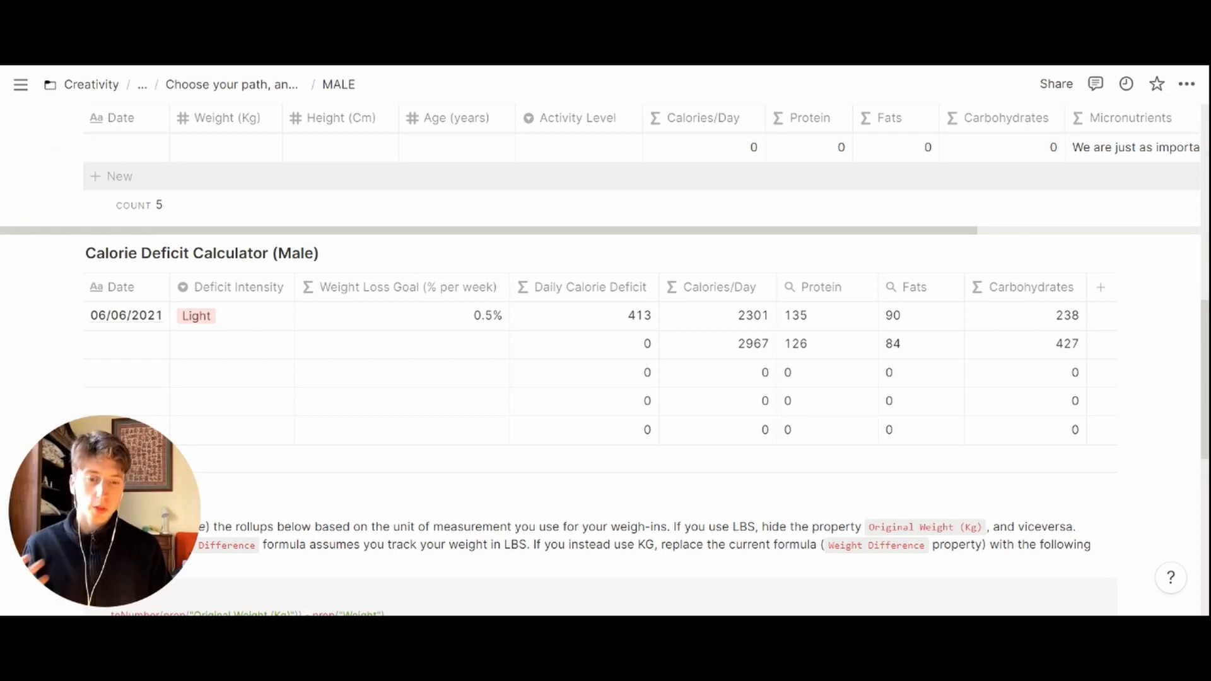
scroll(681, 221, down, 1)
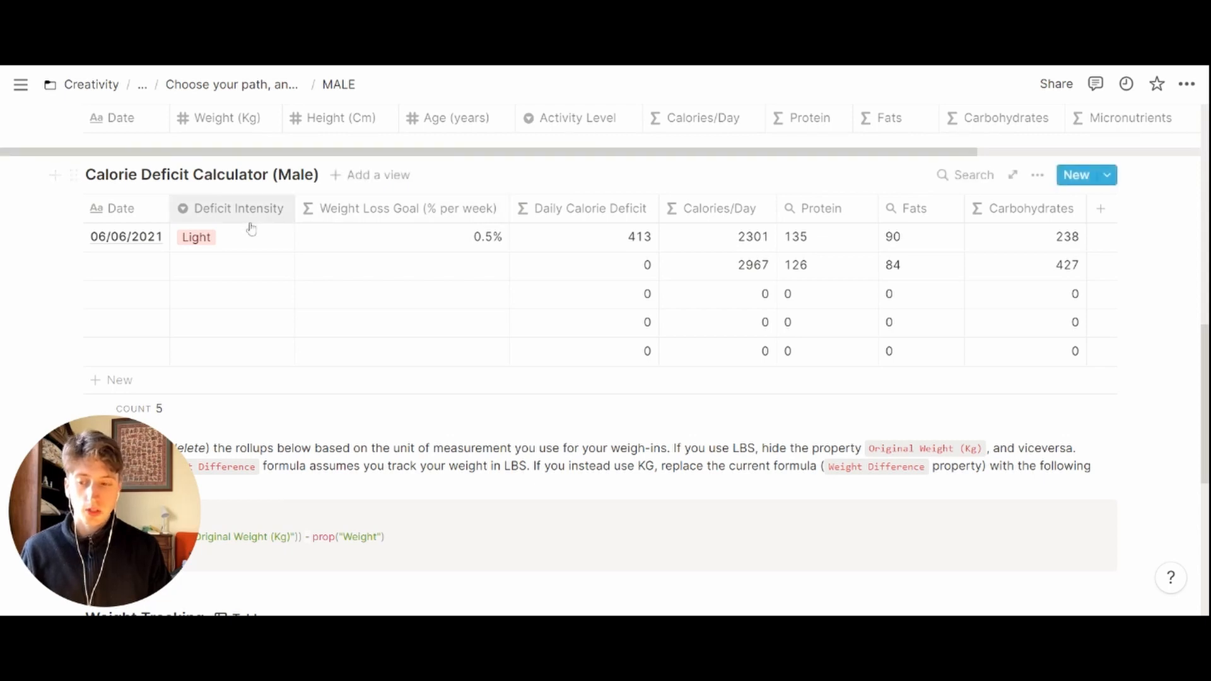
click(95, 271)
text(@today)
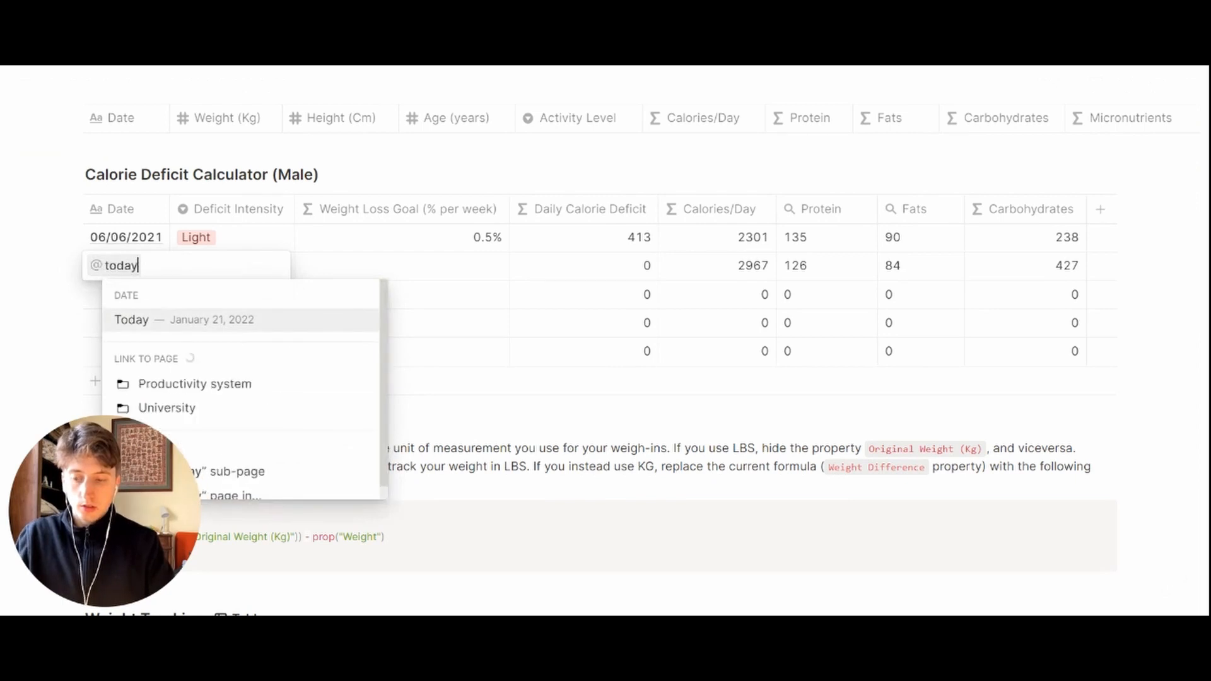
key(Return)
key(Tab)
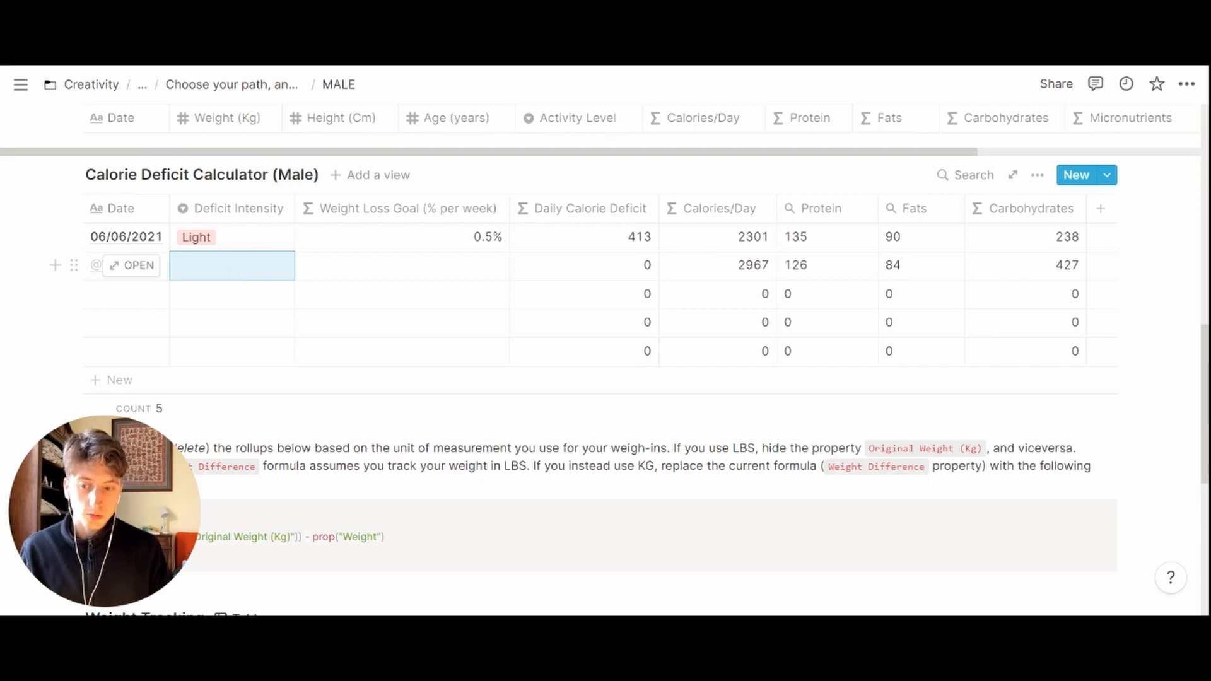
key(Return)
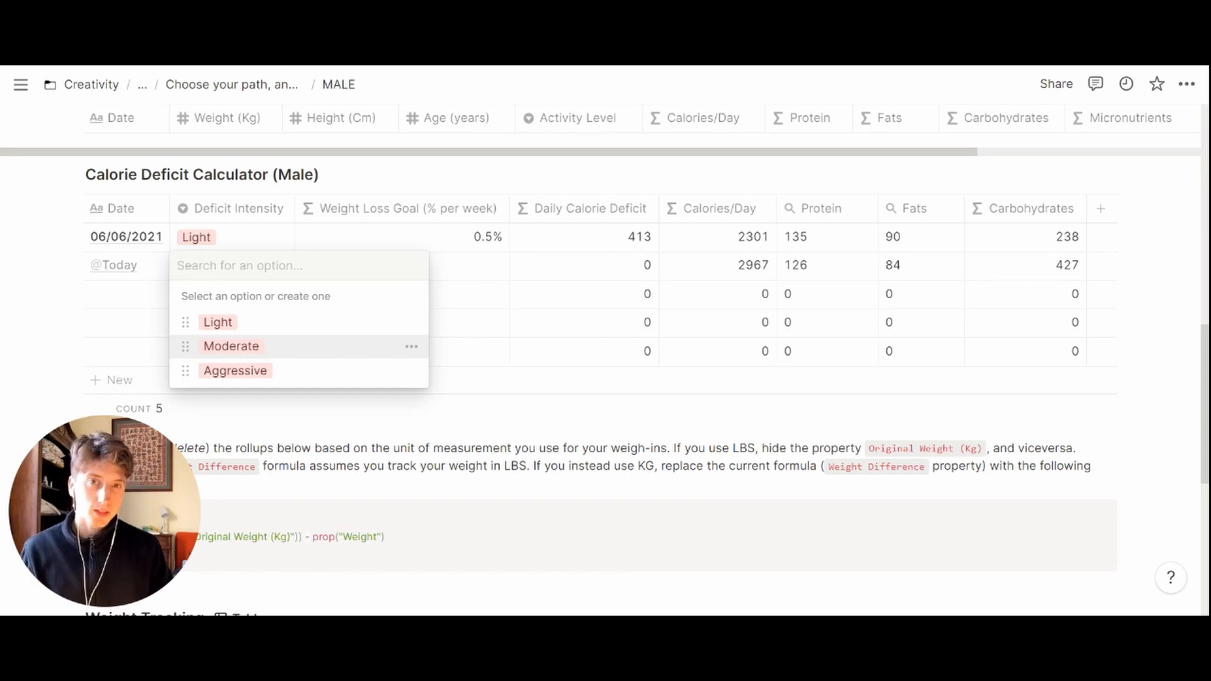
click(256, 351)
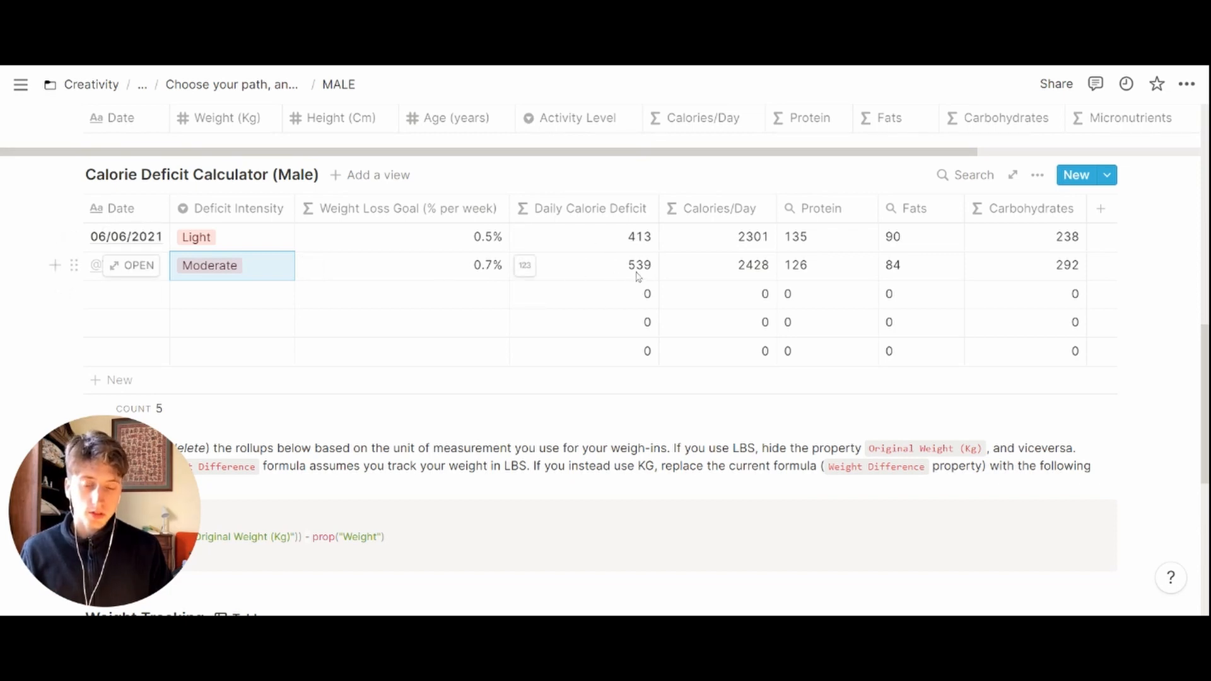
scroll(641, 274, up, 3)
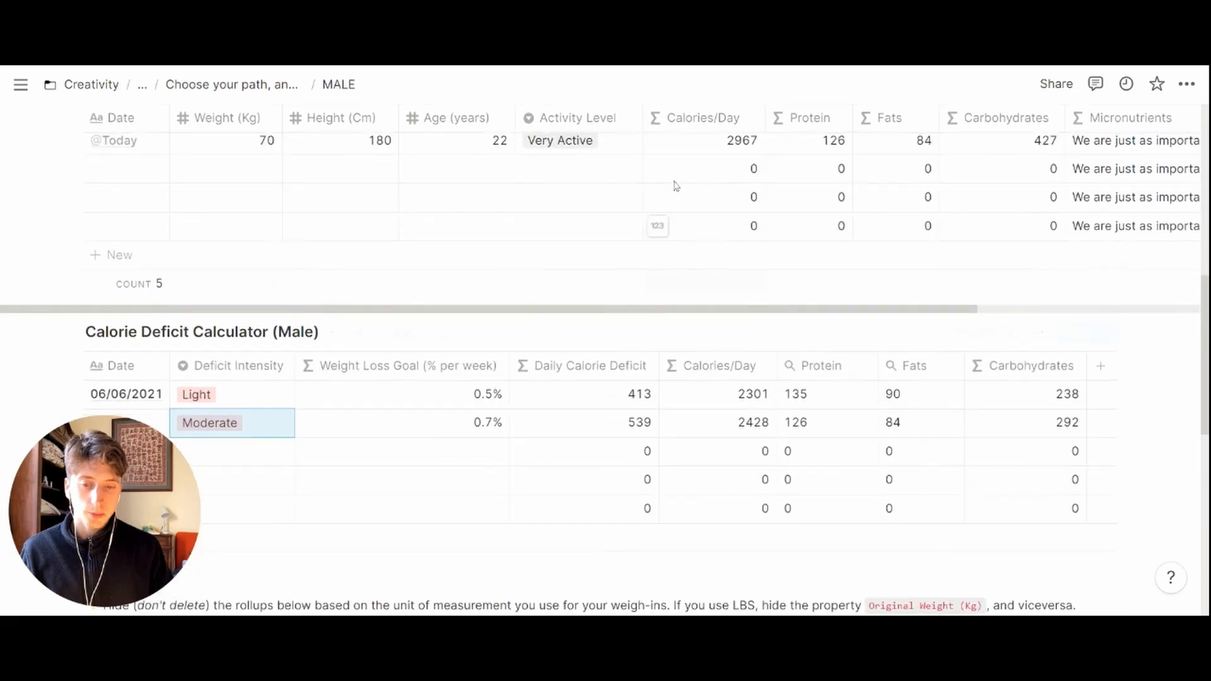
scroll(725, 191, down, 3)
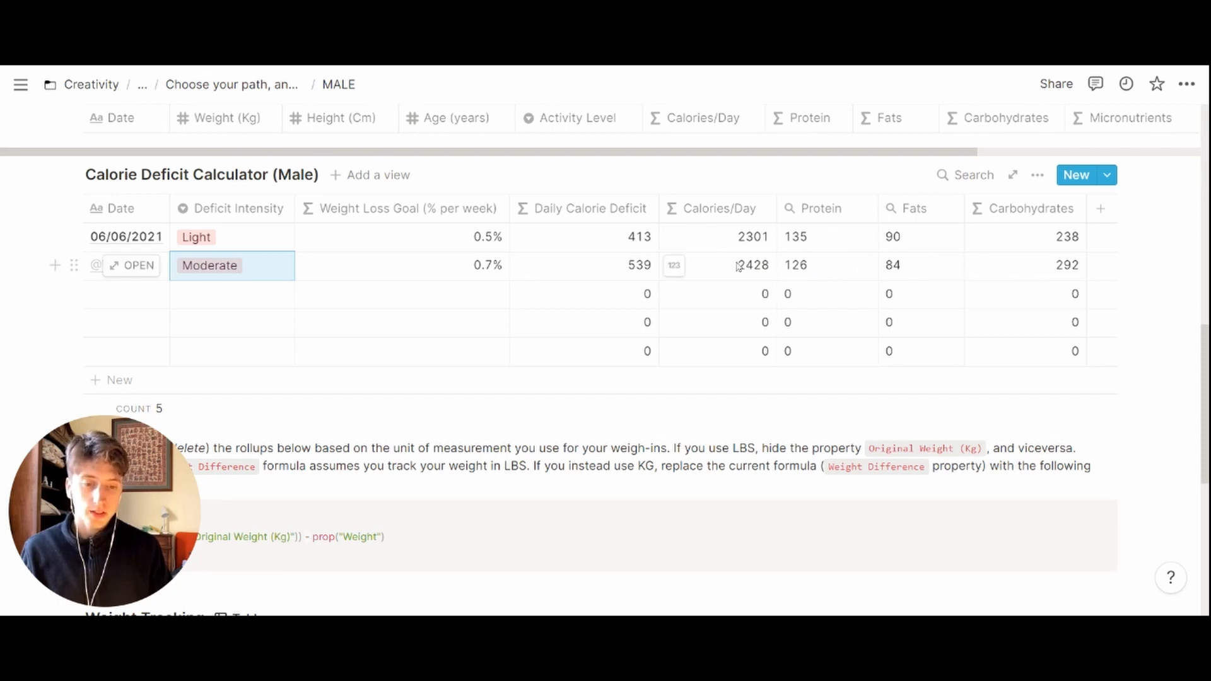
- Add a new row to the Weight Tracking table and date it January 21, 2022
scroll(738, 268, down, 6)
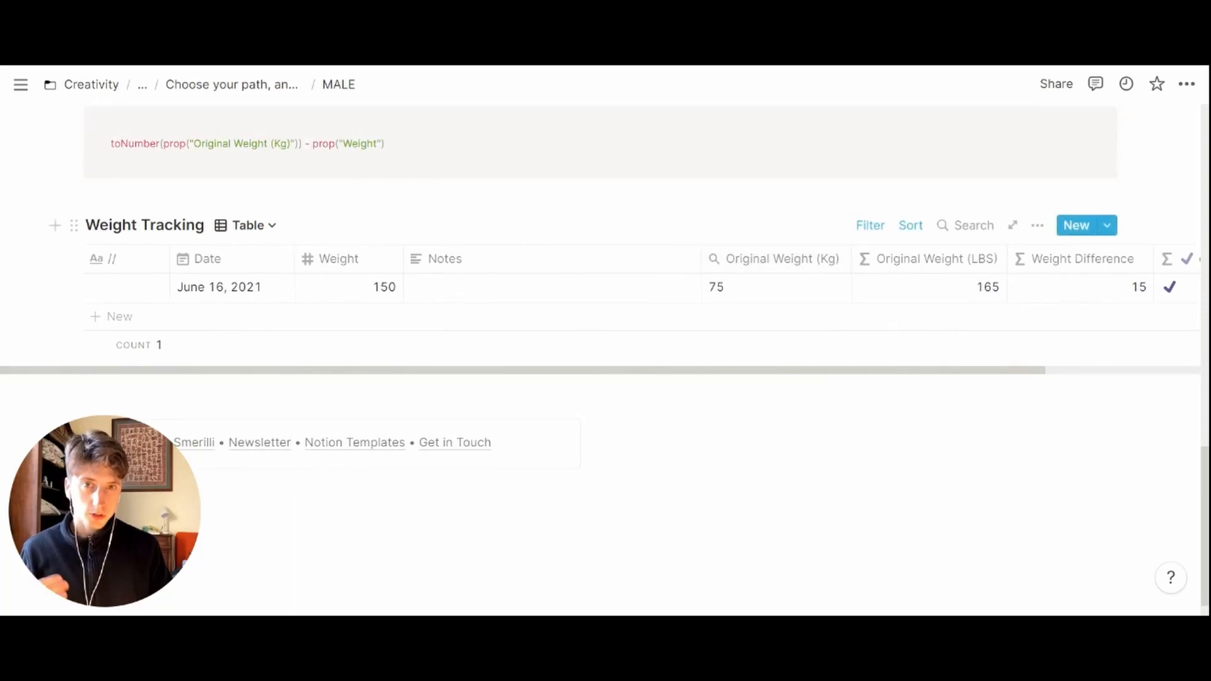
scroll(259, 274, down, 1)
click(260, 284)
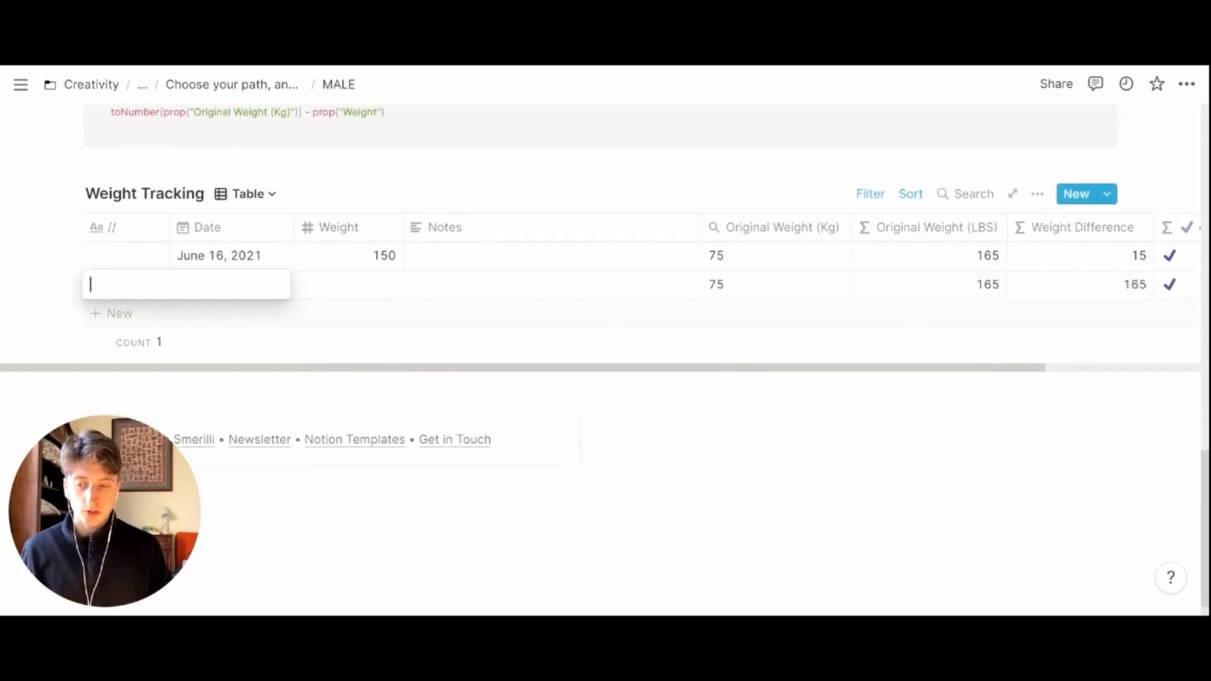
key(Escape)
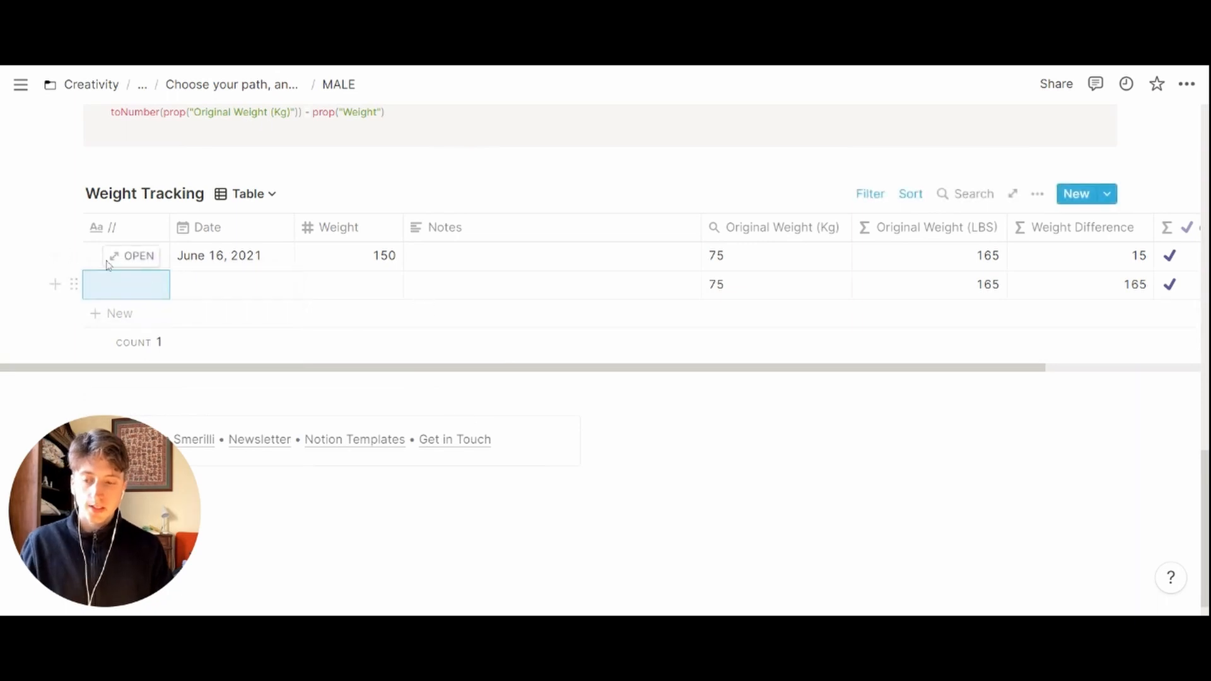
key(Right)
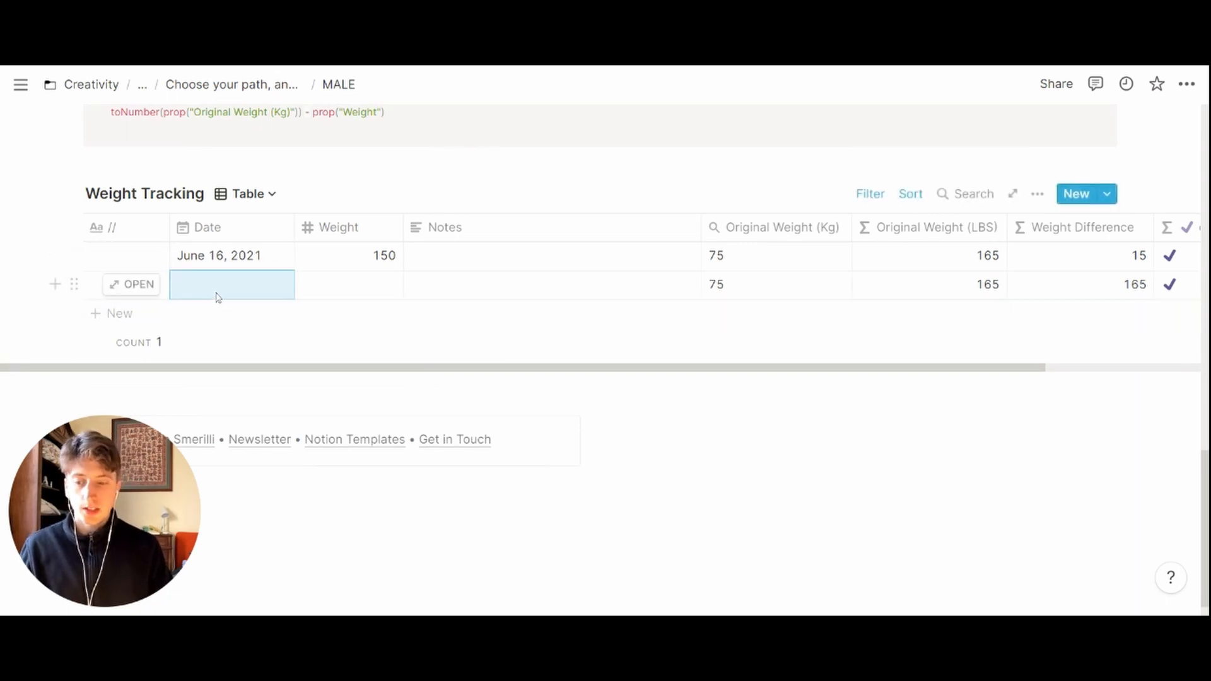
click(217, 292)
click(316, 333)
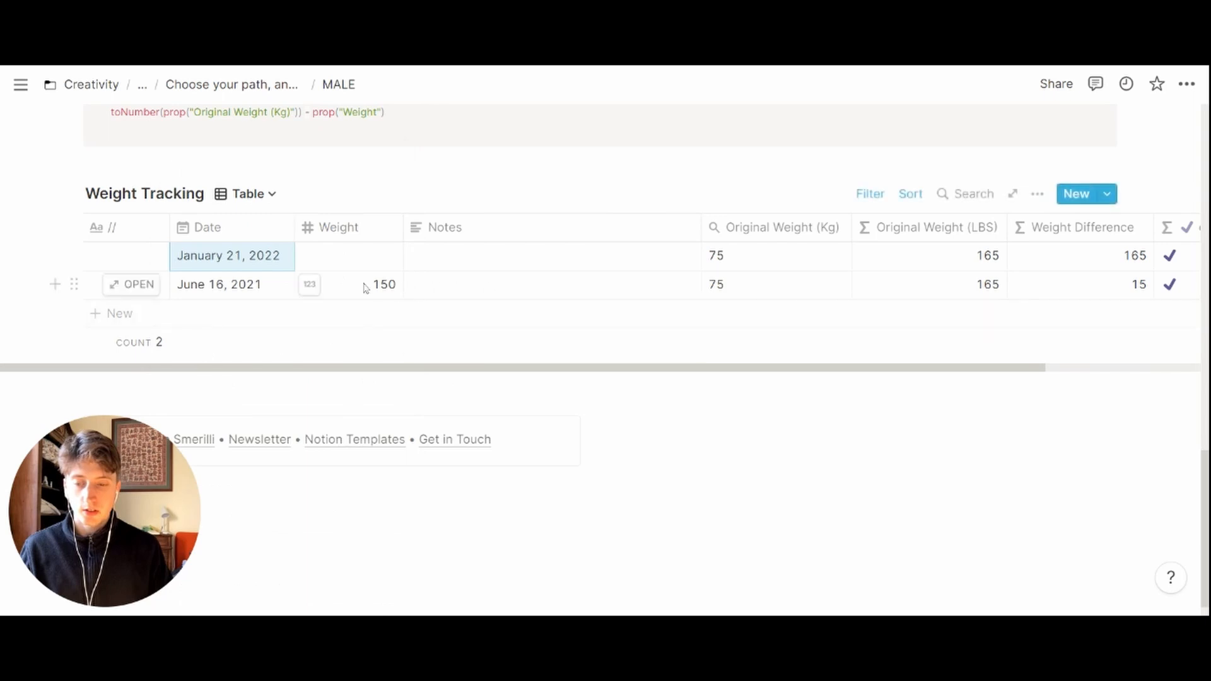
- Record a weight of 145 in the January 21, 2022 row and review the table's calculated columns and the unit note above it
click(379, 260)
text(145)
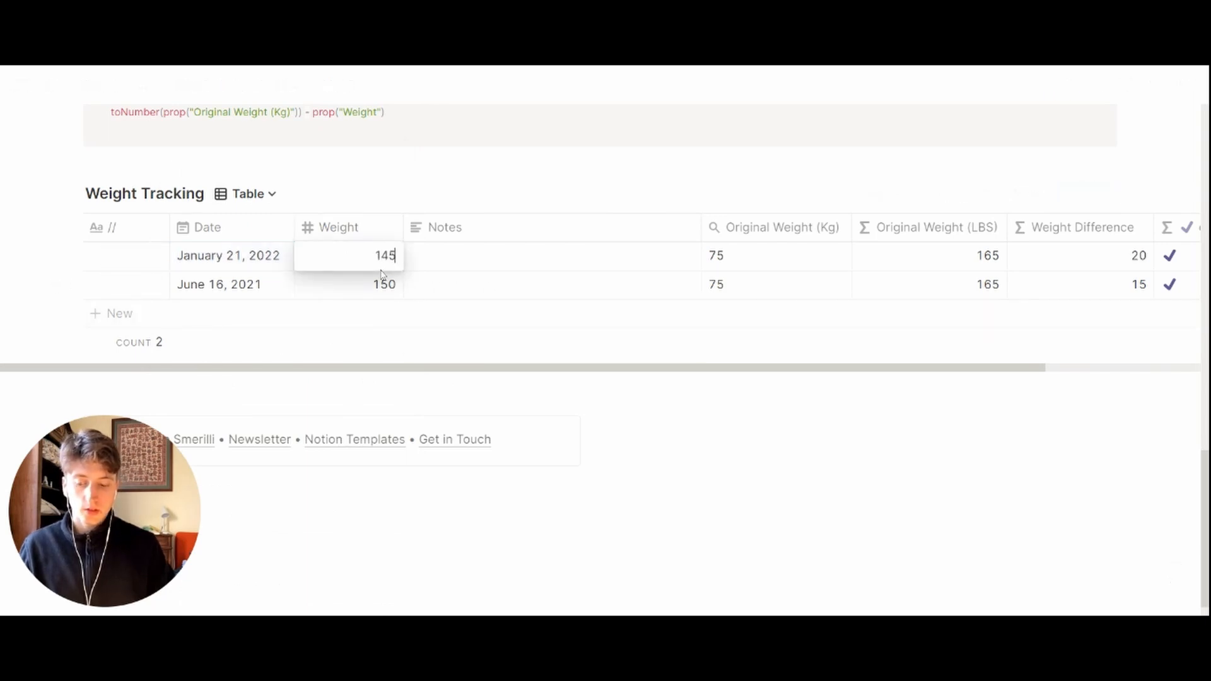
key(Tab)
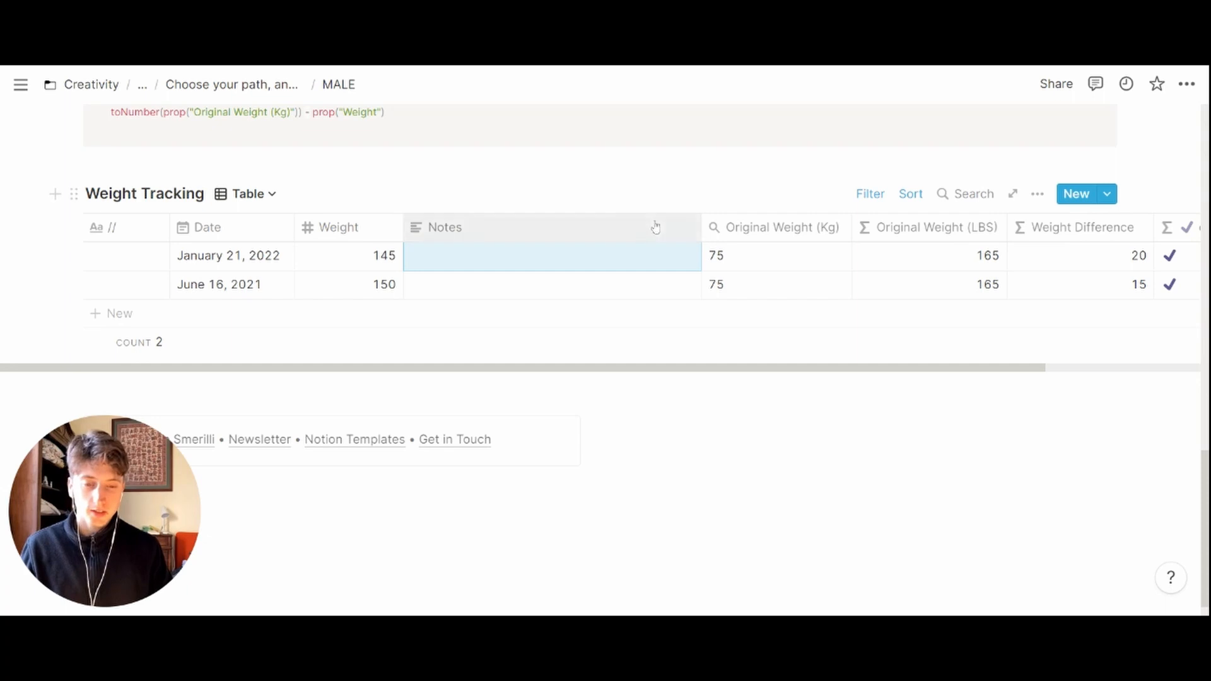
scroll(648, 229, right, 2)
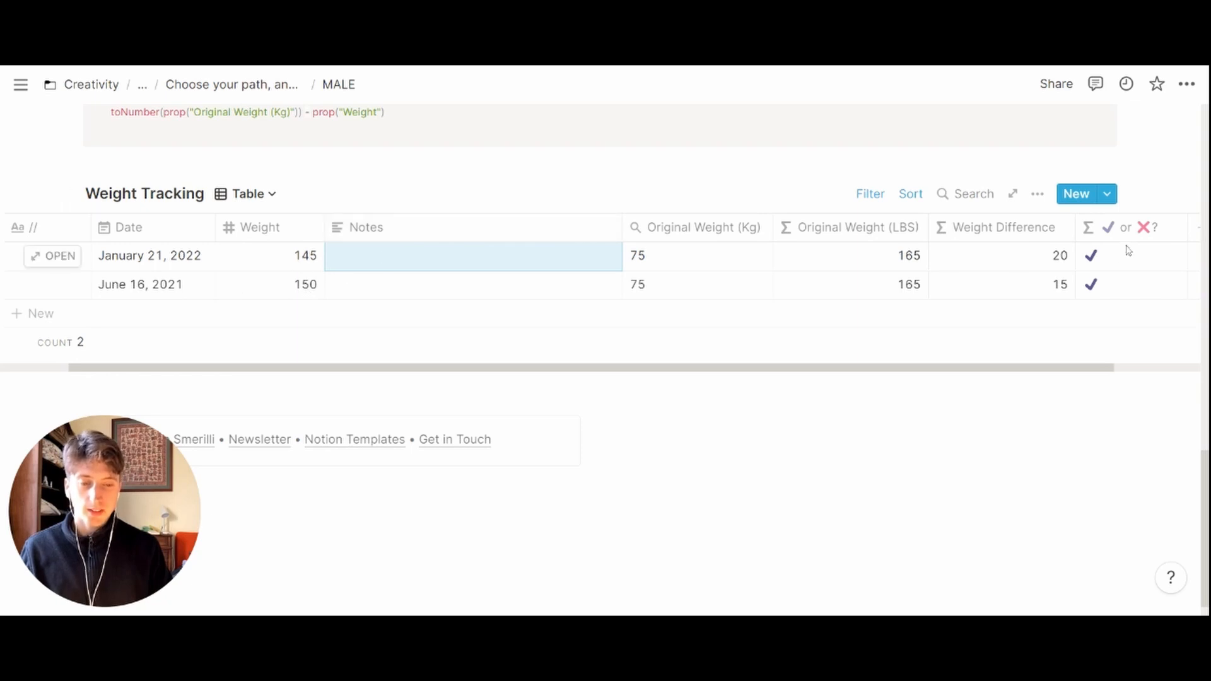
scroll(1129, 251, right, 3)
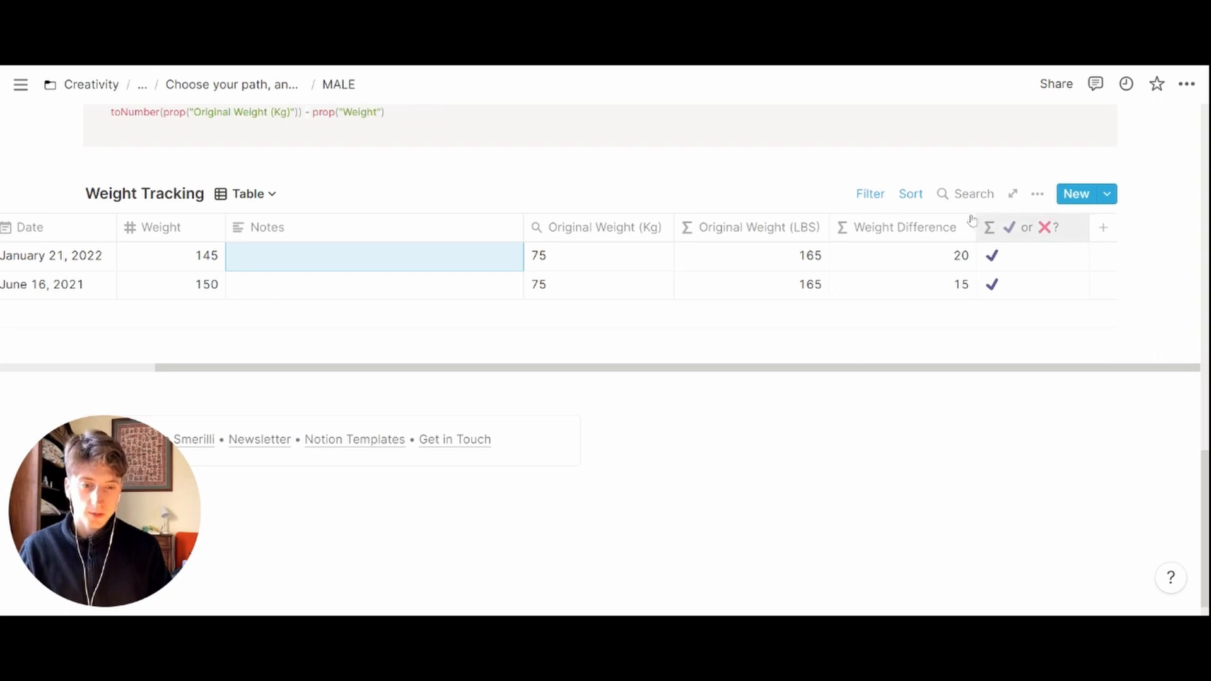
scroll(800, 226, left, 5)
scroll(568, 284, up, 5)
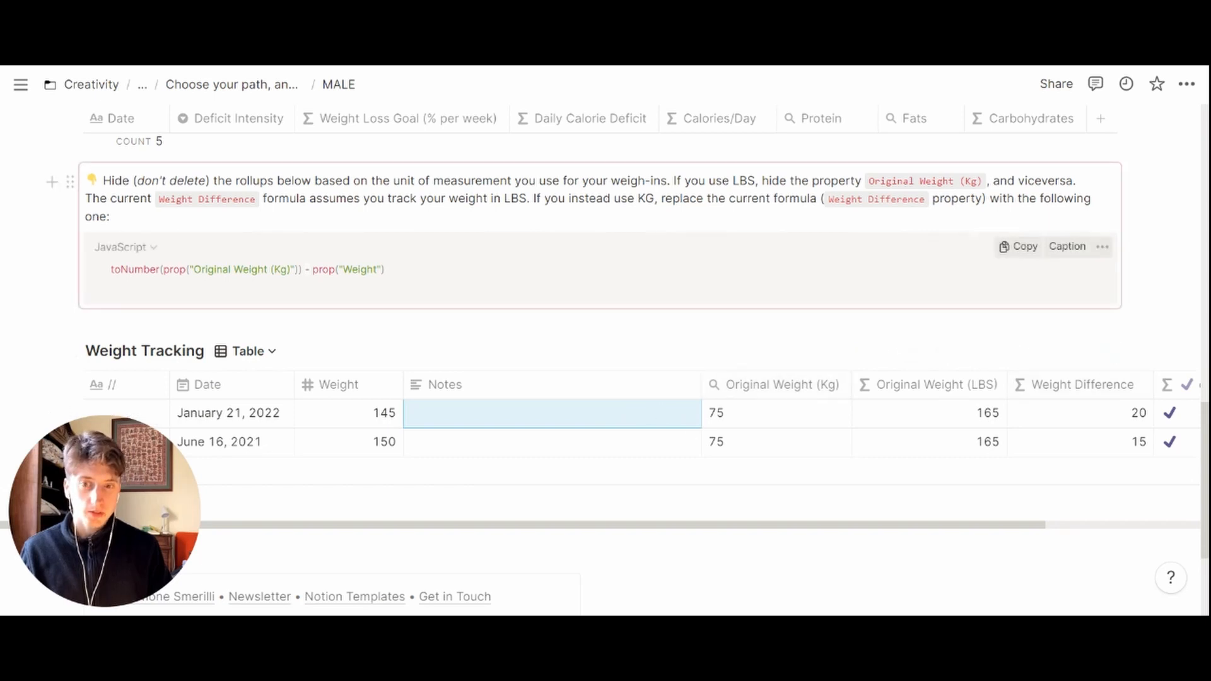
- Return to the main Fat Loss Tracker page and look over its path cards and Complementary Notion Templates gallery
click(272, 87)
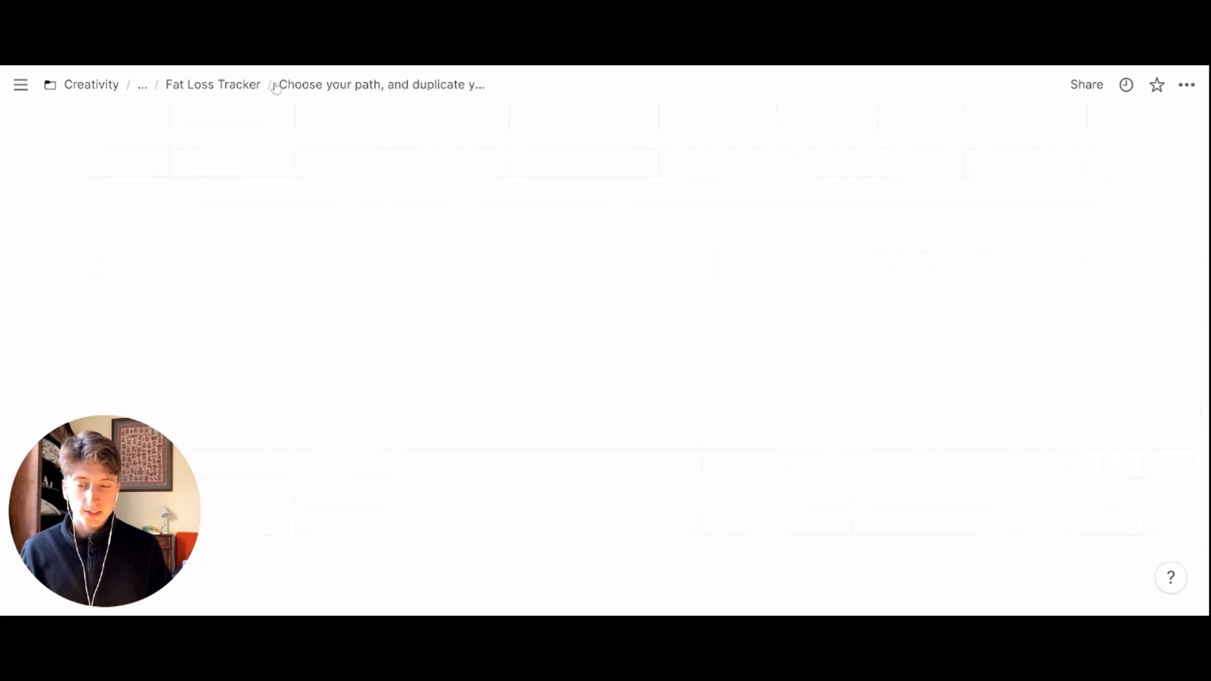
click(199, 89)
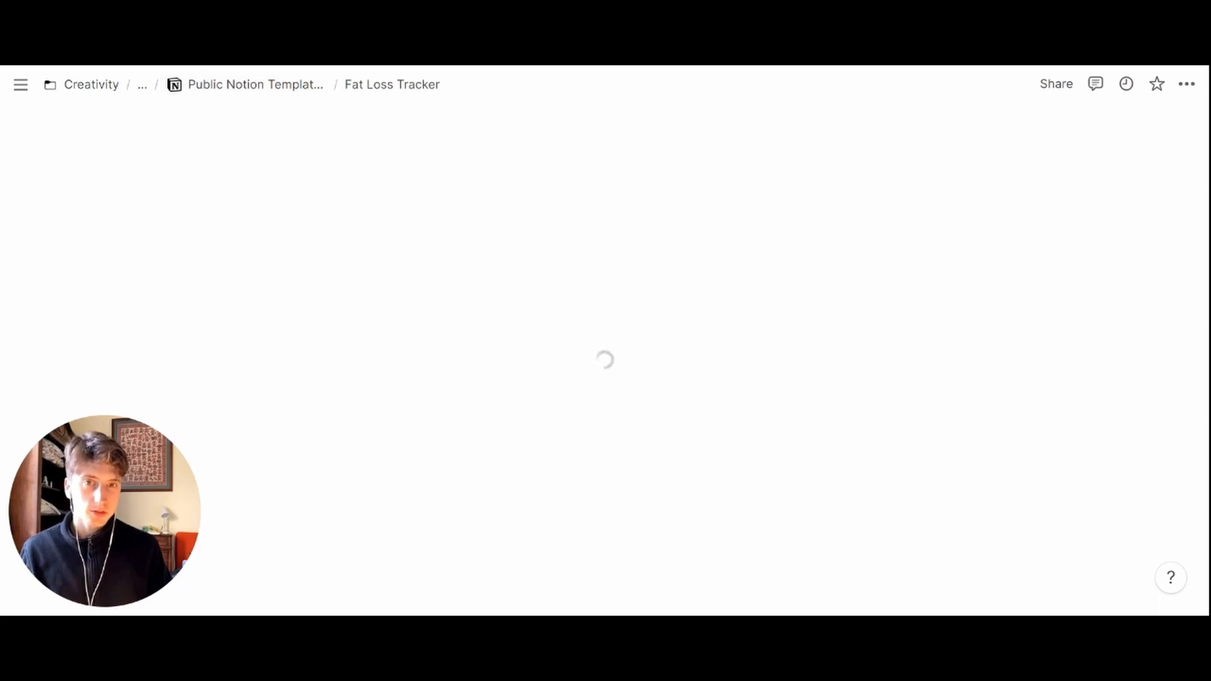
scroll(751, 344, down, 1)
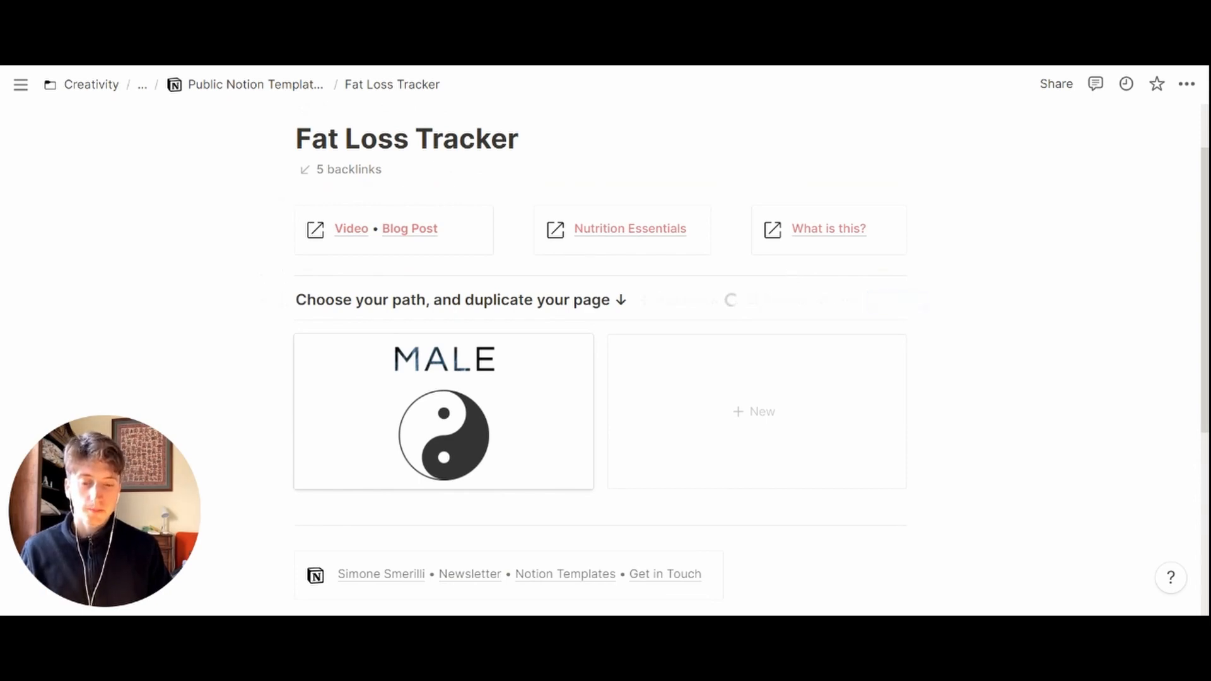
scroll(605, 341, down, 1)
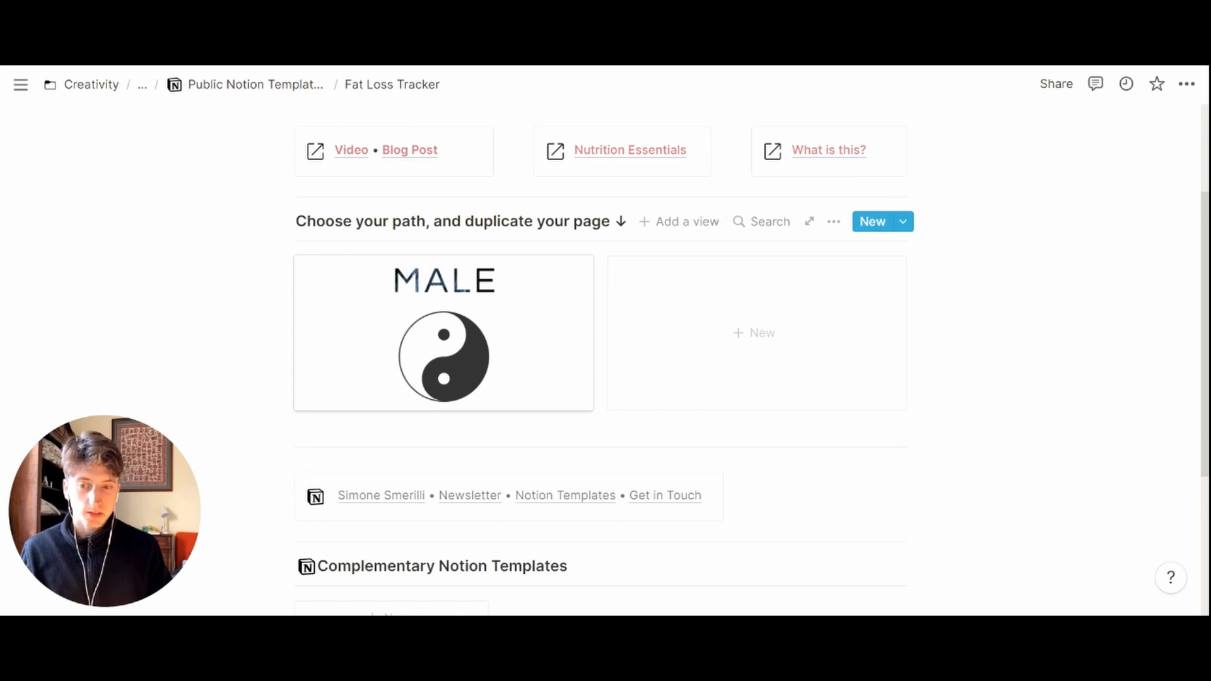
scroll(606, 341, down, 1)
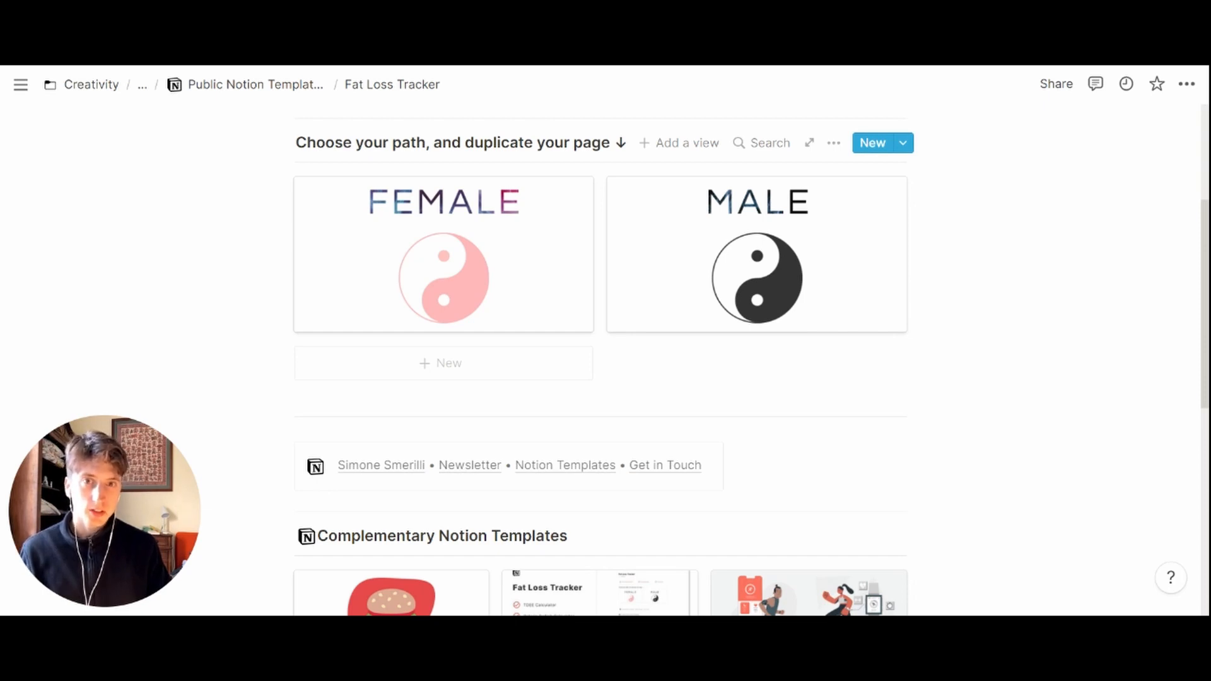
scroll(606, 366, down, 4)
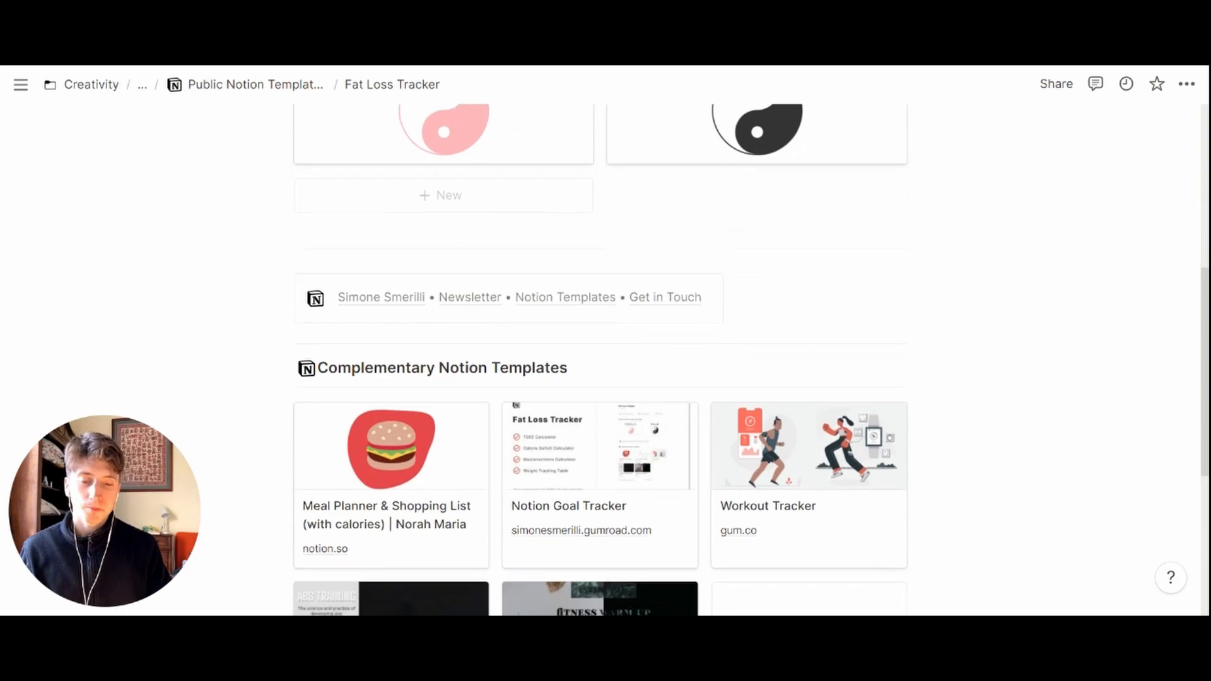
scroll(751, 369, down, 1)
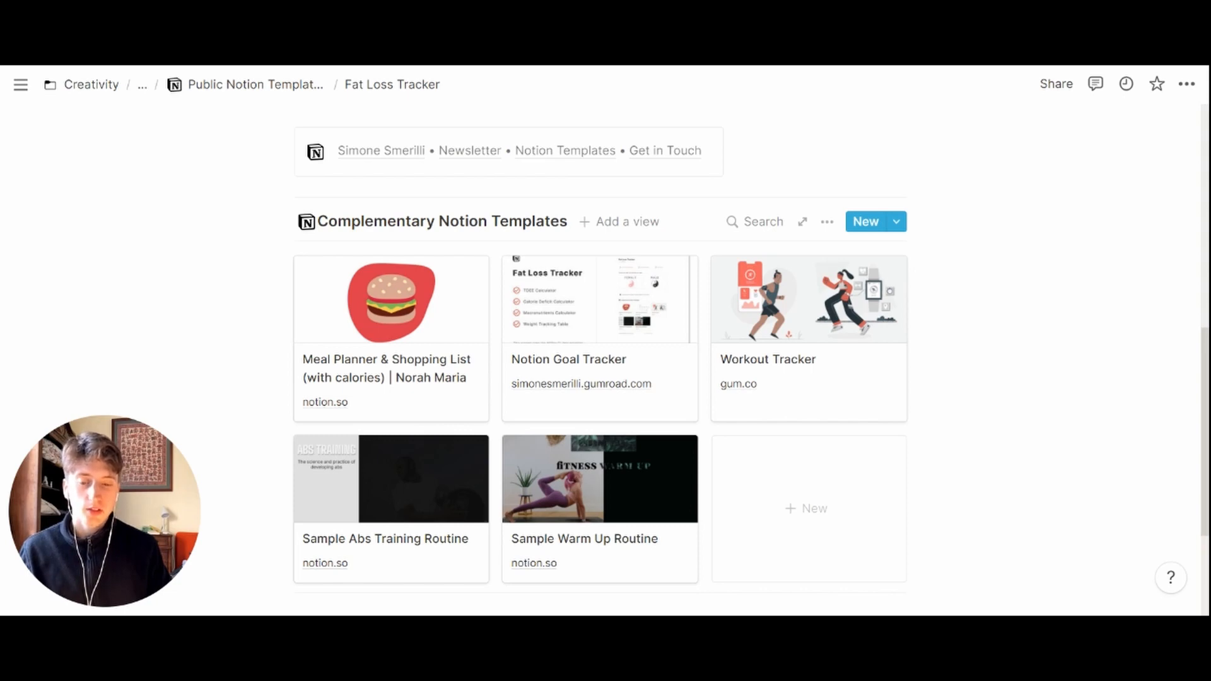
scroll(605, 354, up, 10)
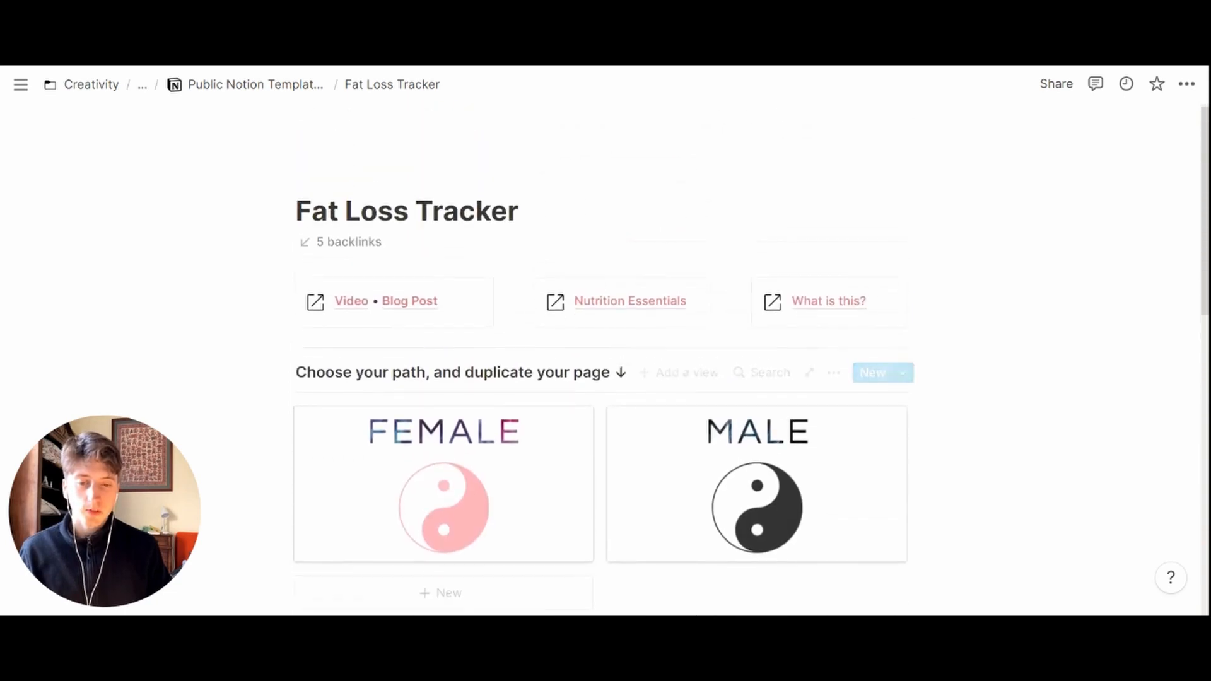